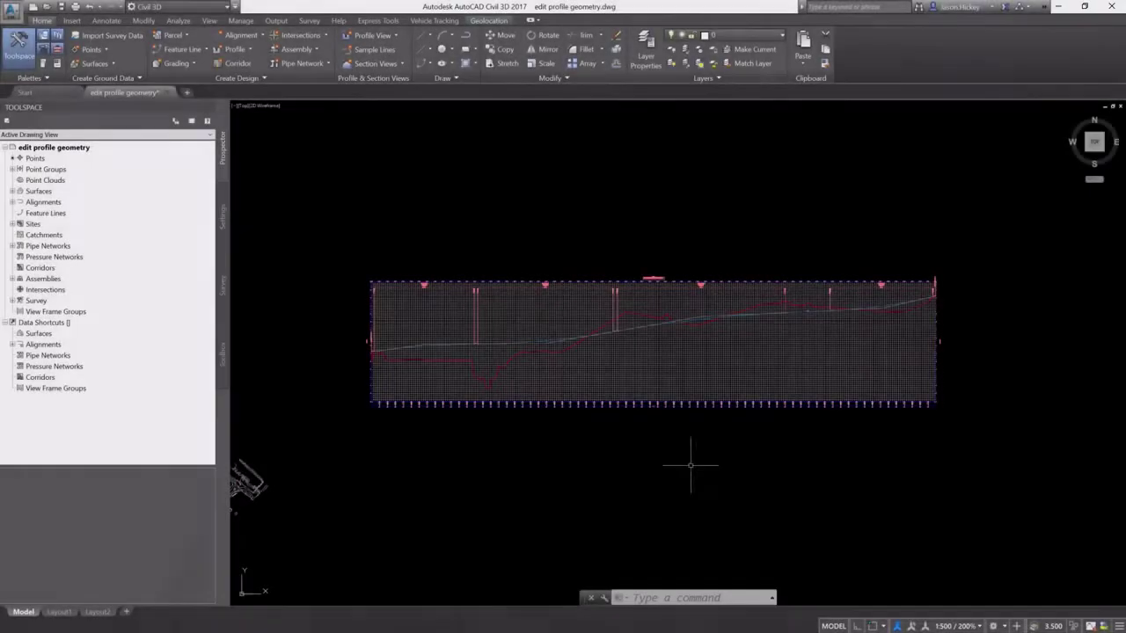
Step: Select the Centerline Finished Grade profile, stretch one PVI grip, then re-pick it to refine its position
scroll(545, 327, up, 5)
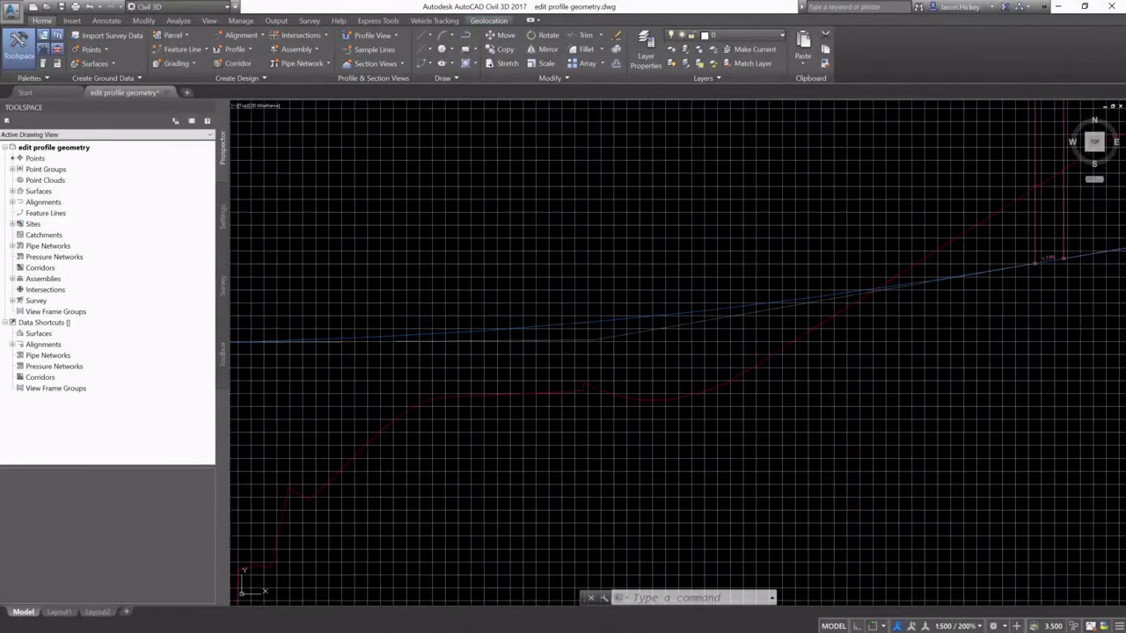
click(567, 324)
scroll(557, 352, down, 3)
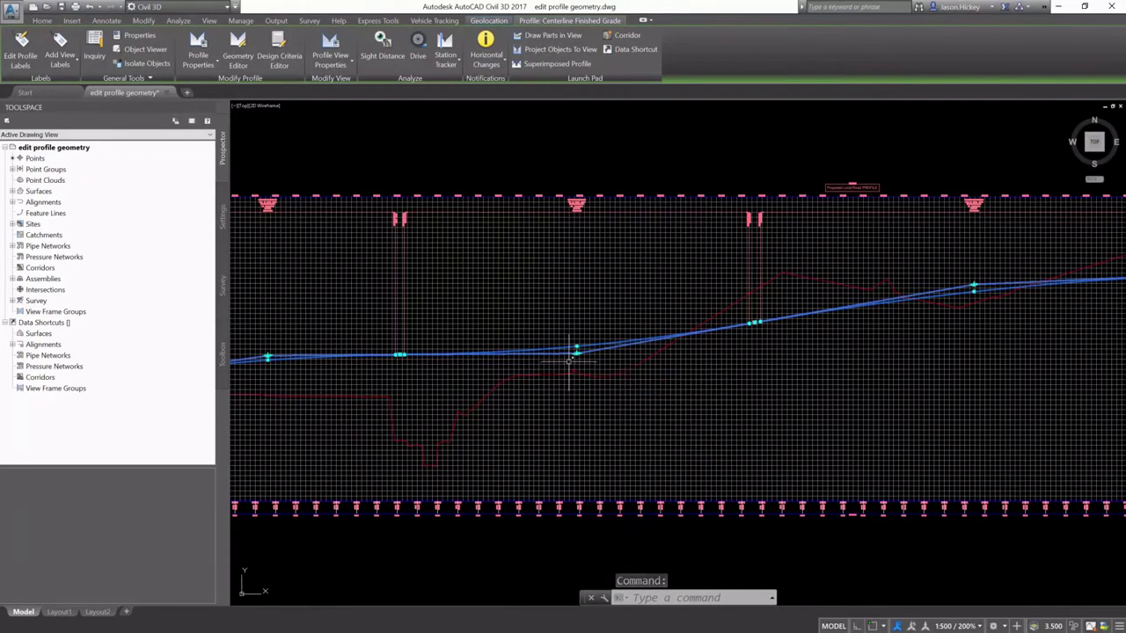
scroll(576, 345, up, 2)
scroll(576, 344, up, 3)
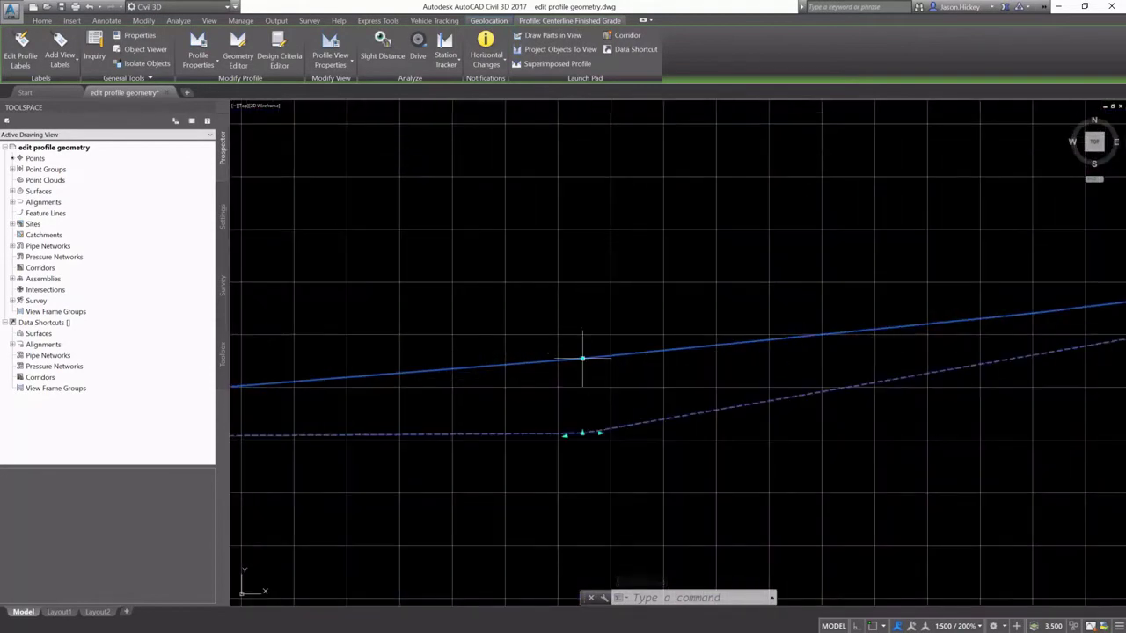
click(582, 359)
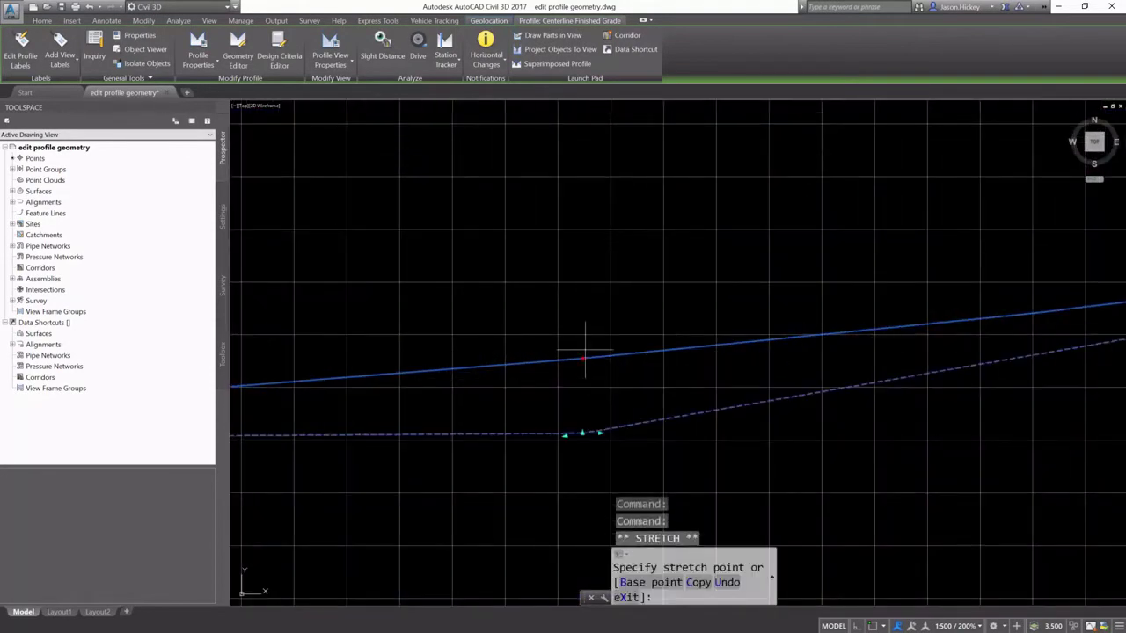
click(583, 359)
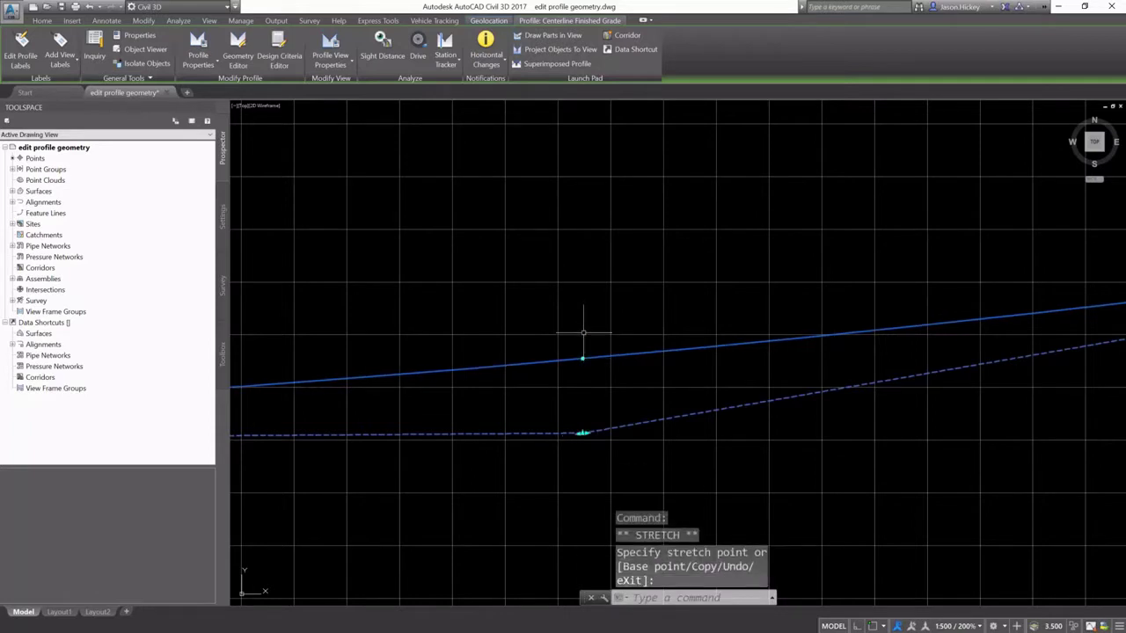
click(582, 359)
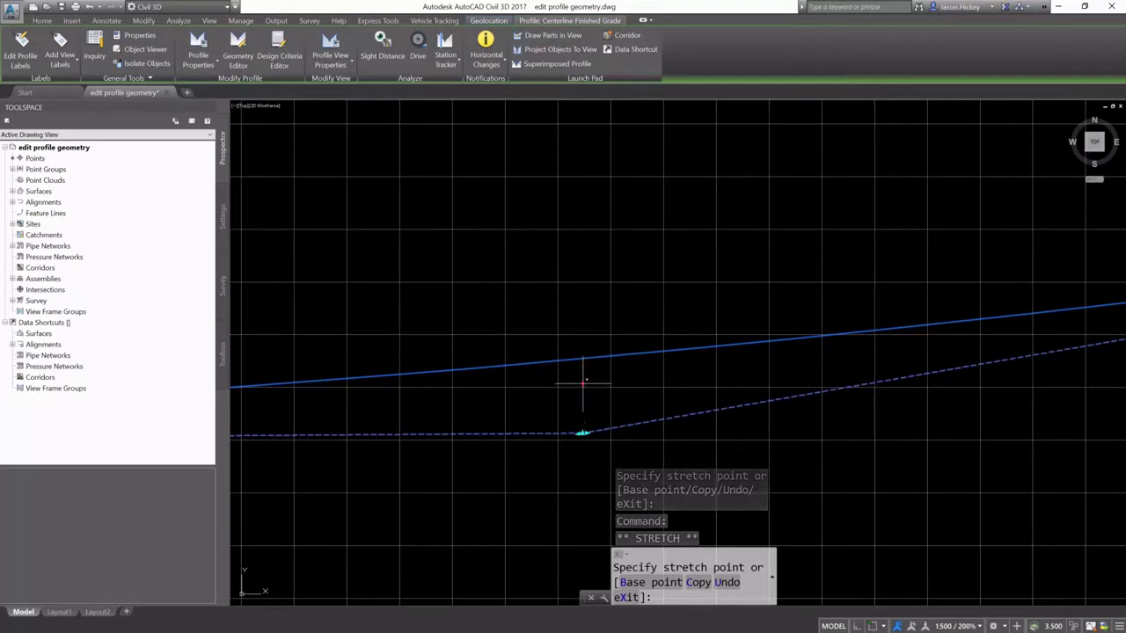
click(582, 381)
scroll(576, 387, down, 3)
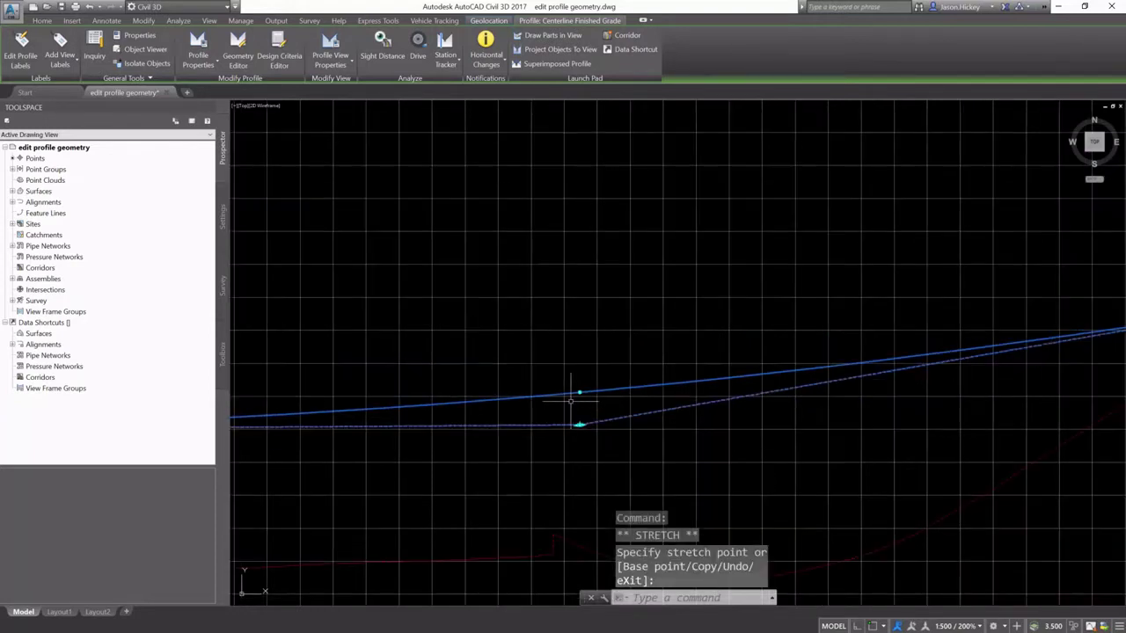
Step: Move a nearby PVI to the right, then drag a farther PVI back so its tangent reads 0.31%
click(573, 402)
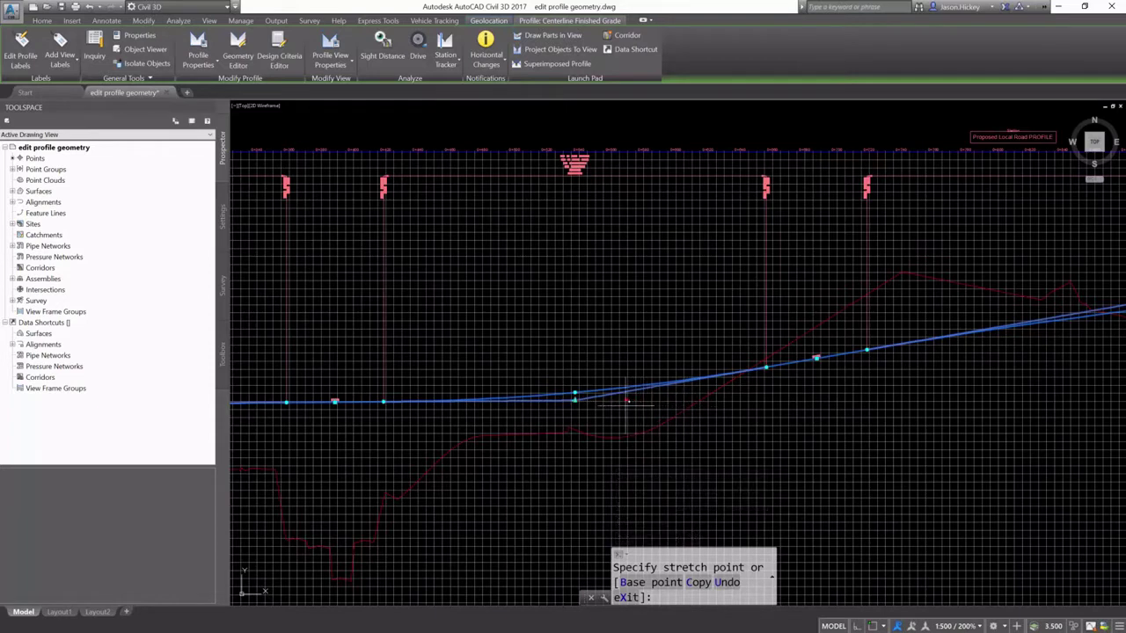
click(606, 400)
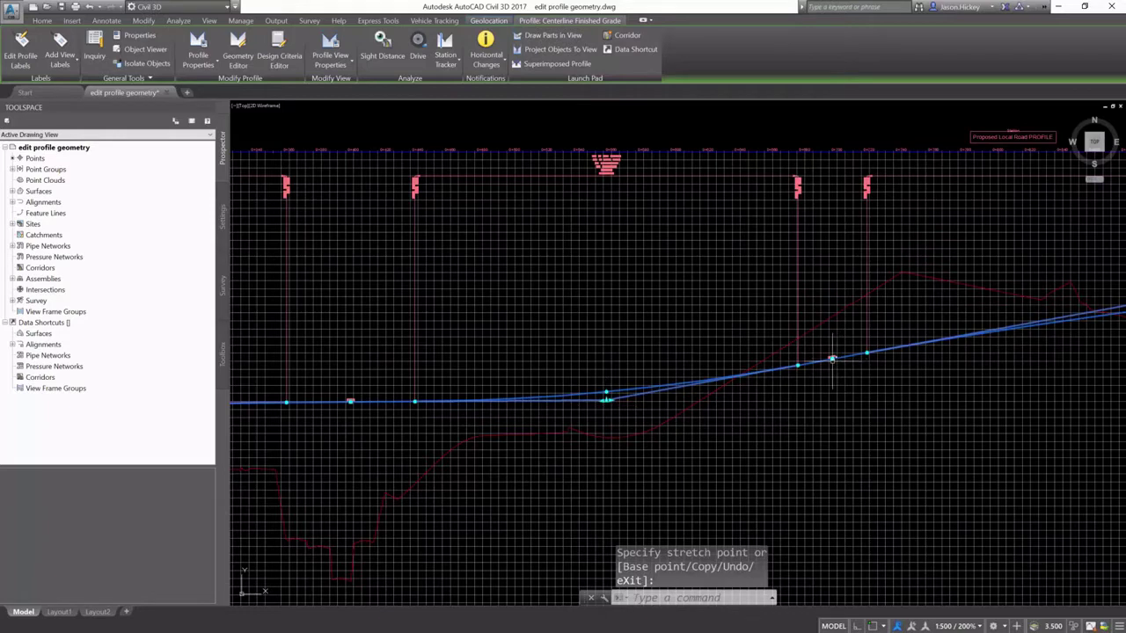
click(832, 359)
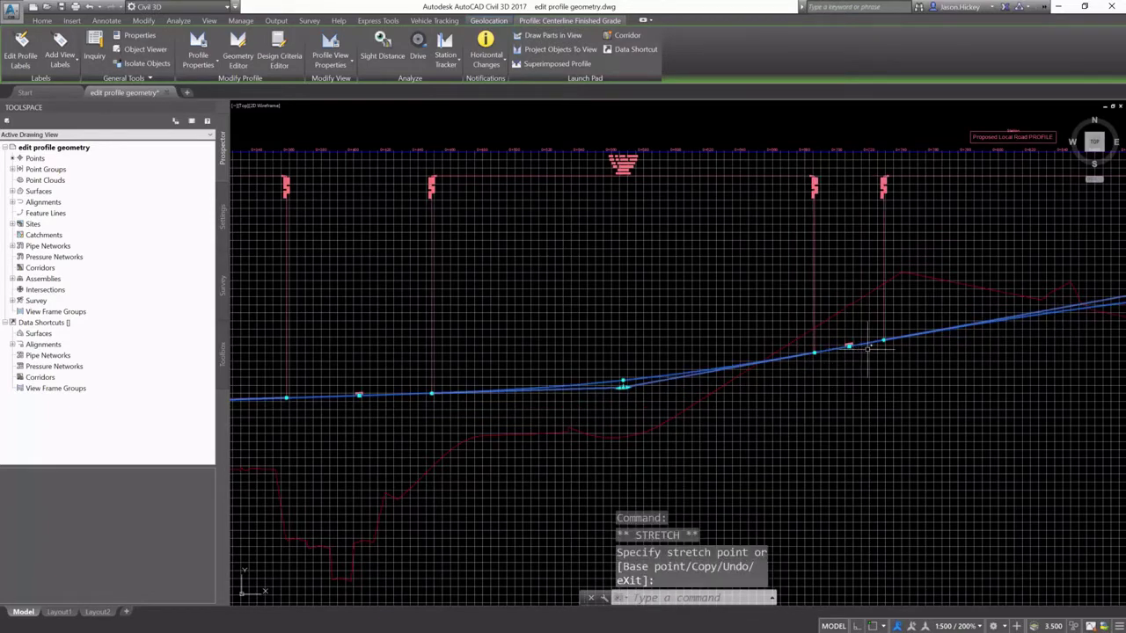
scroll(864, 350, down, 2)
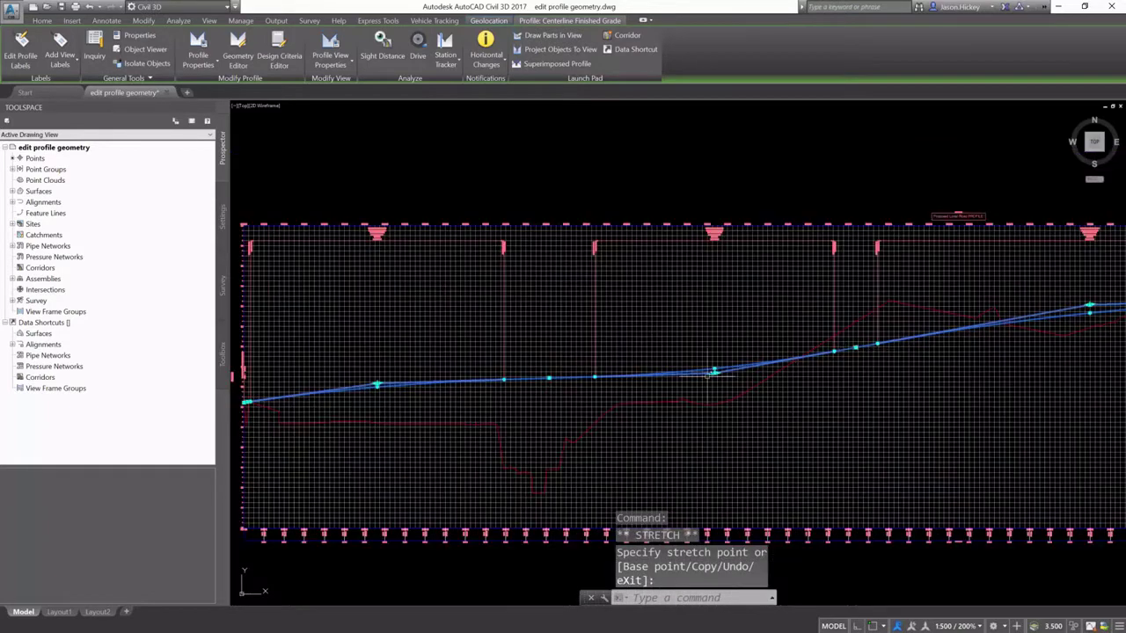
scroll(558, 403, up, 2)
click(570, 380)
scroll(545, 374, up, 3)
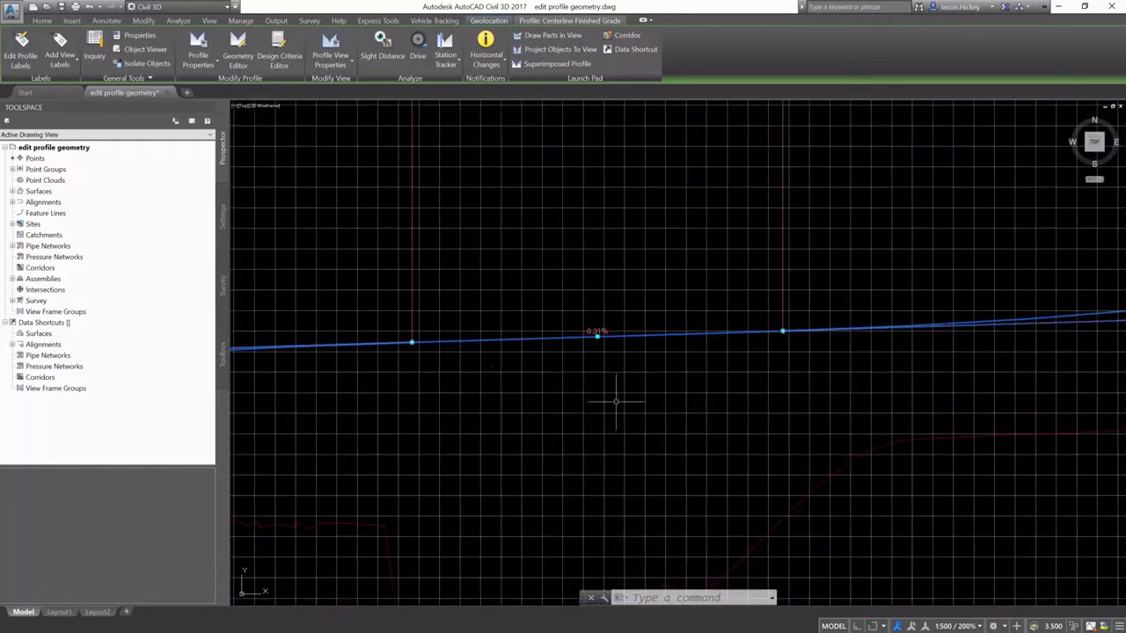
scroll(615, 402, down, 2)
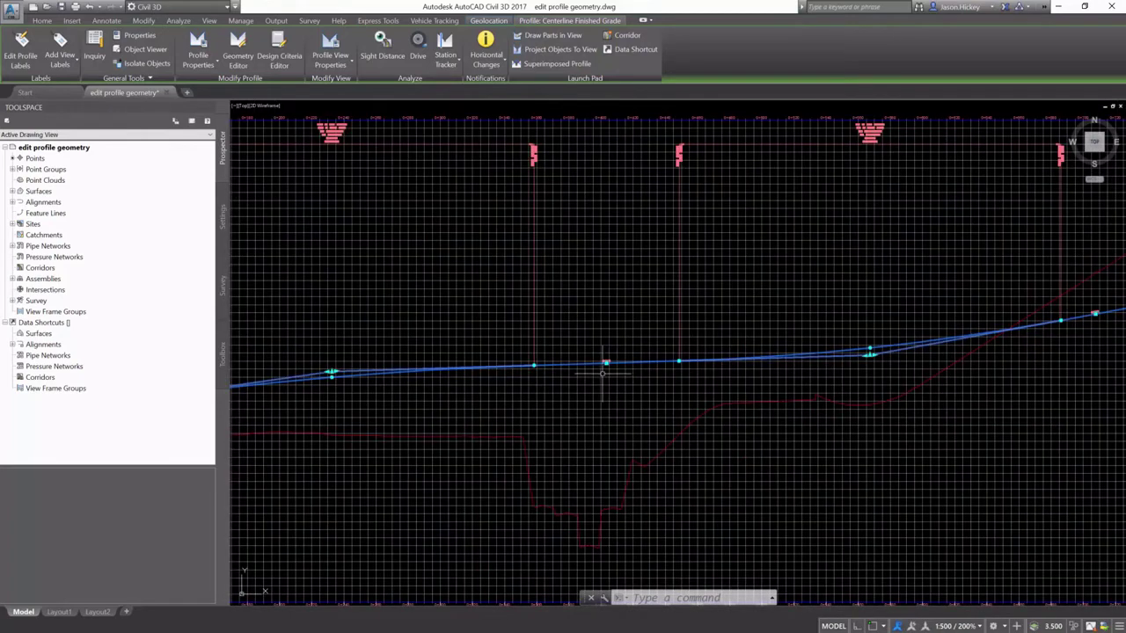
Step: Edit the finished grade profile's geometry and show its six PVIs in Profile Grid View
right_click(604, 351)
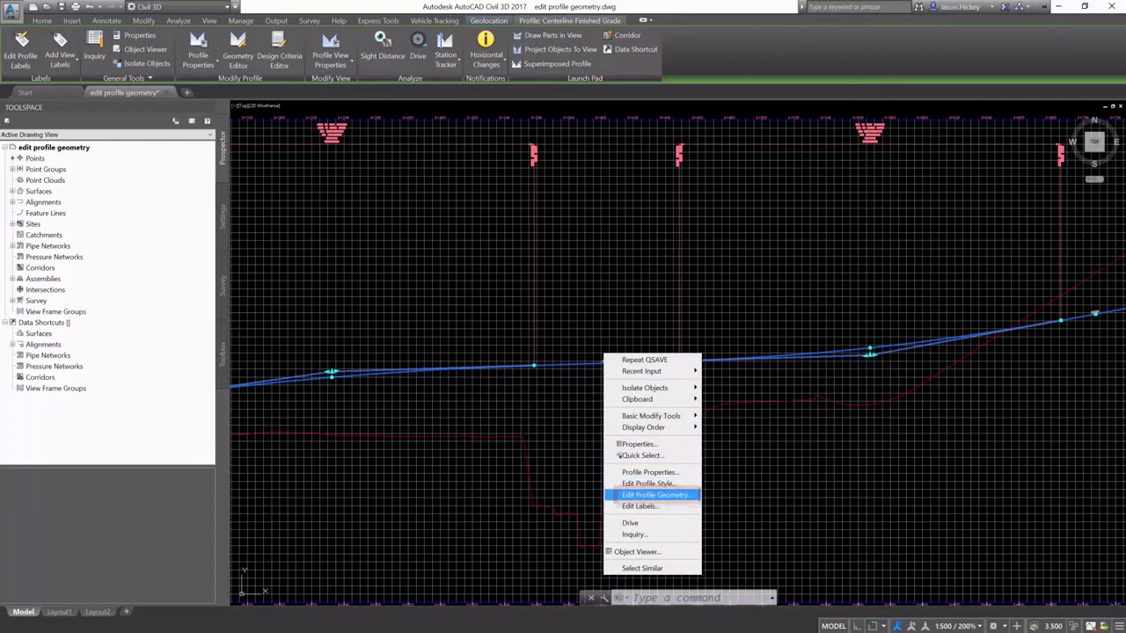
click(633, 495)
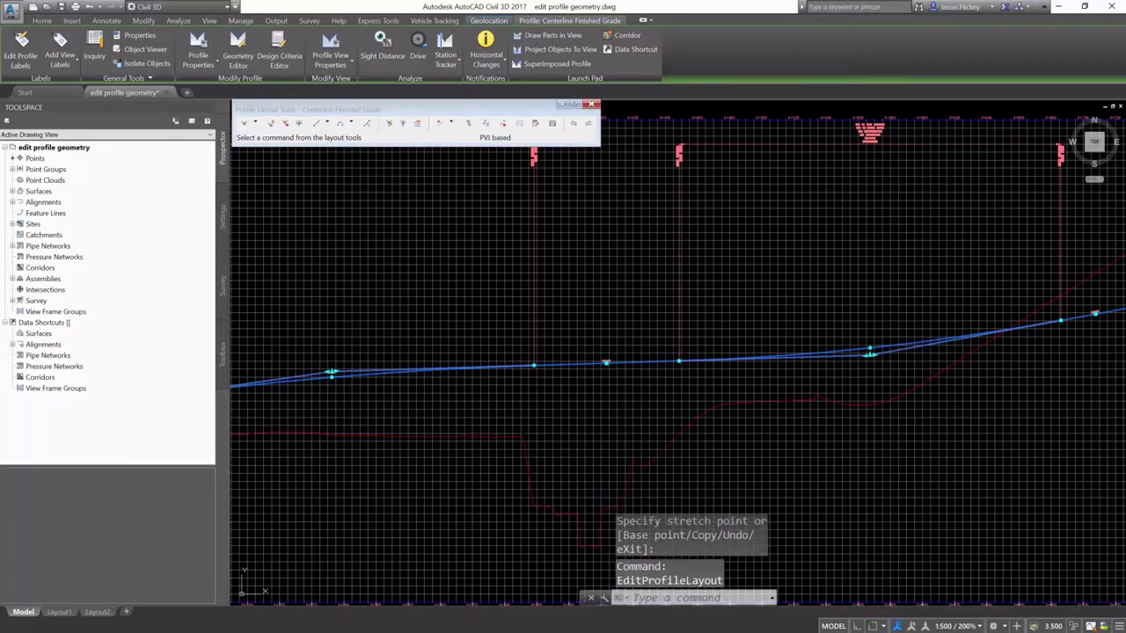
click(552, 124)
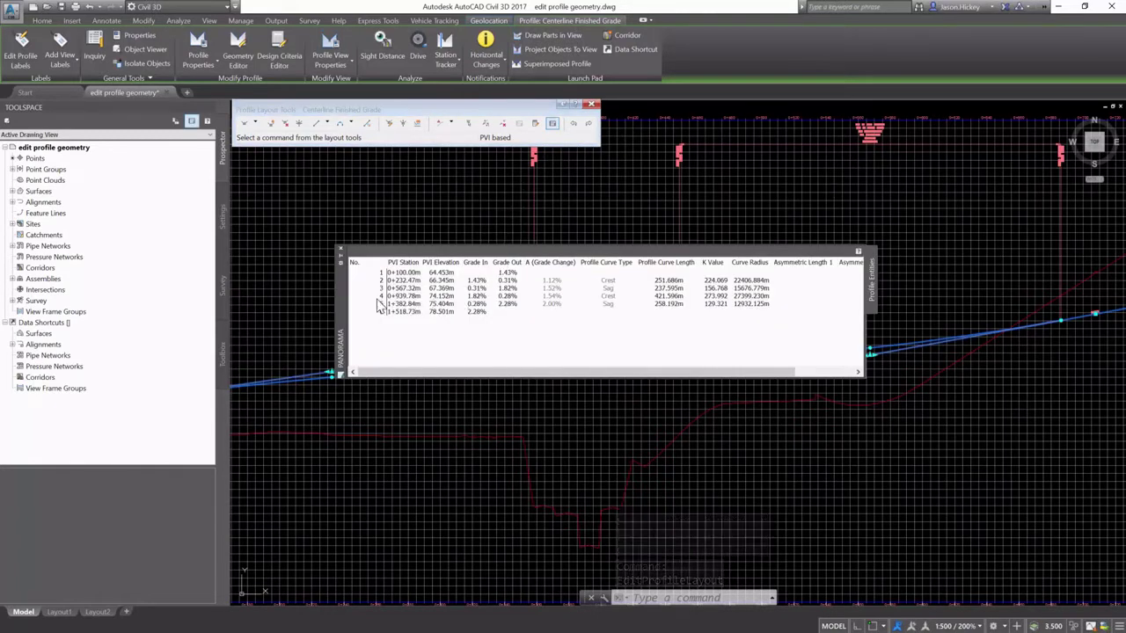
Step: Move the PVI grid aside, set row 2's grade out to 0.00% and station to 0+235.00m
mouse_move(343, 302)
mouse_down()
mouse_move(486, 275)
mouse_move(605, 226)
mouse_move(571, 207)
mouse_up()
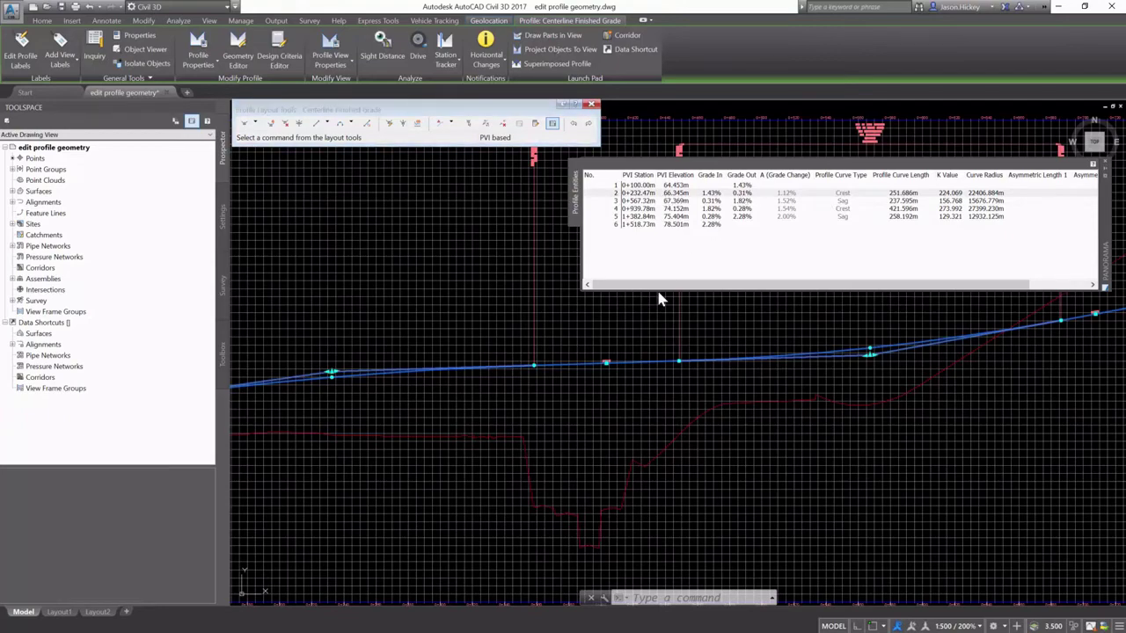
scroll(618, 350, up, 2)
scroll(618, 350, up, 1)
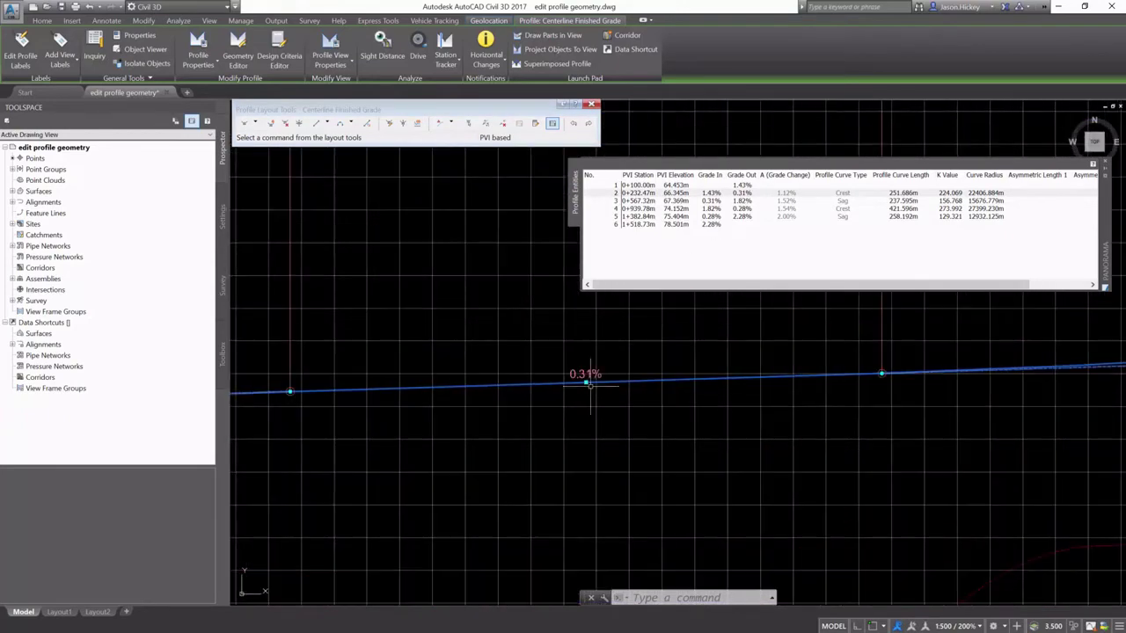
double_click(743, 195)
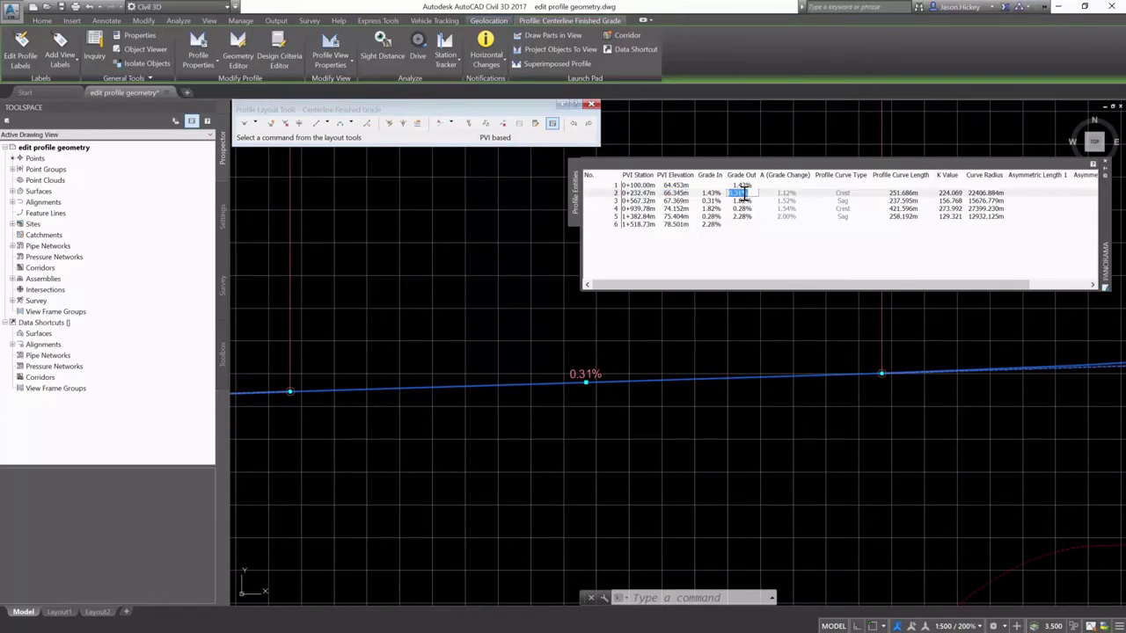
text(0)
key(Return)
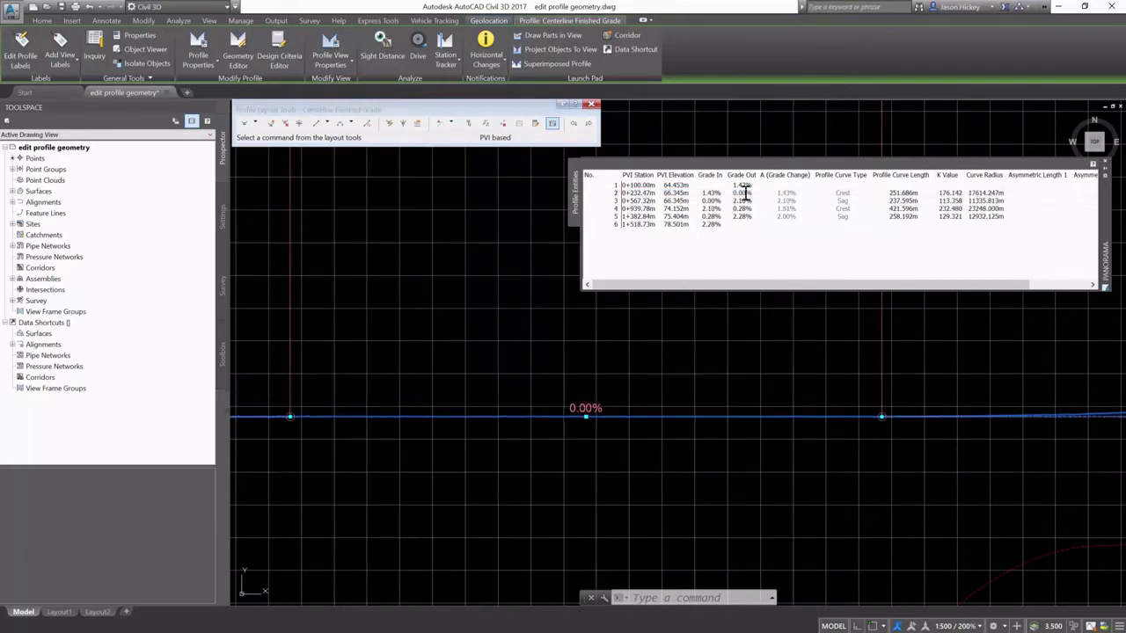
scroll(658, 381, down, 3)
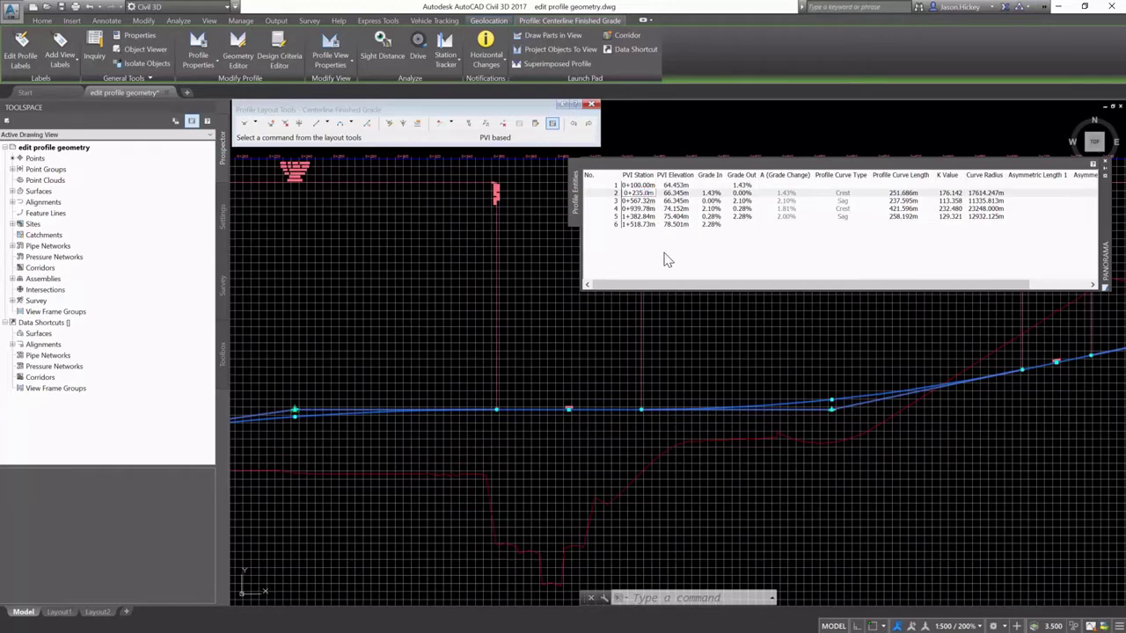
key(Return)
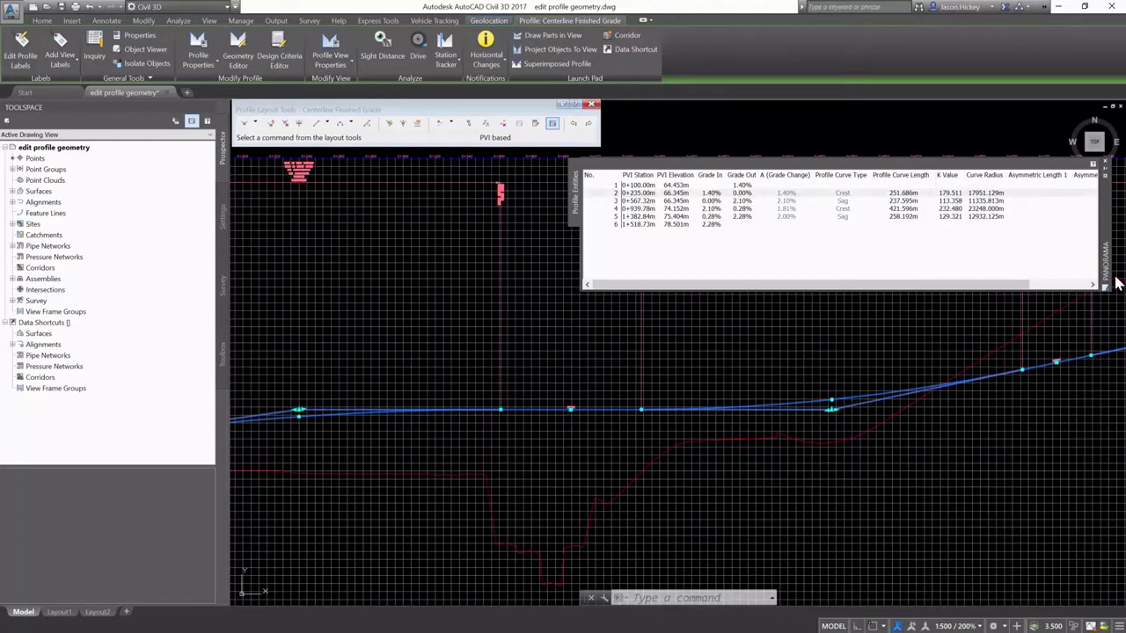
Step: In the grid, set row 1's grade out to 1.50% and row 2's to 0.00%
double_click(739, 185)
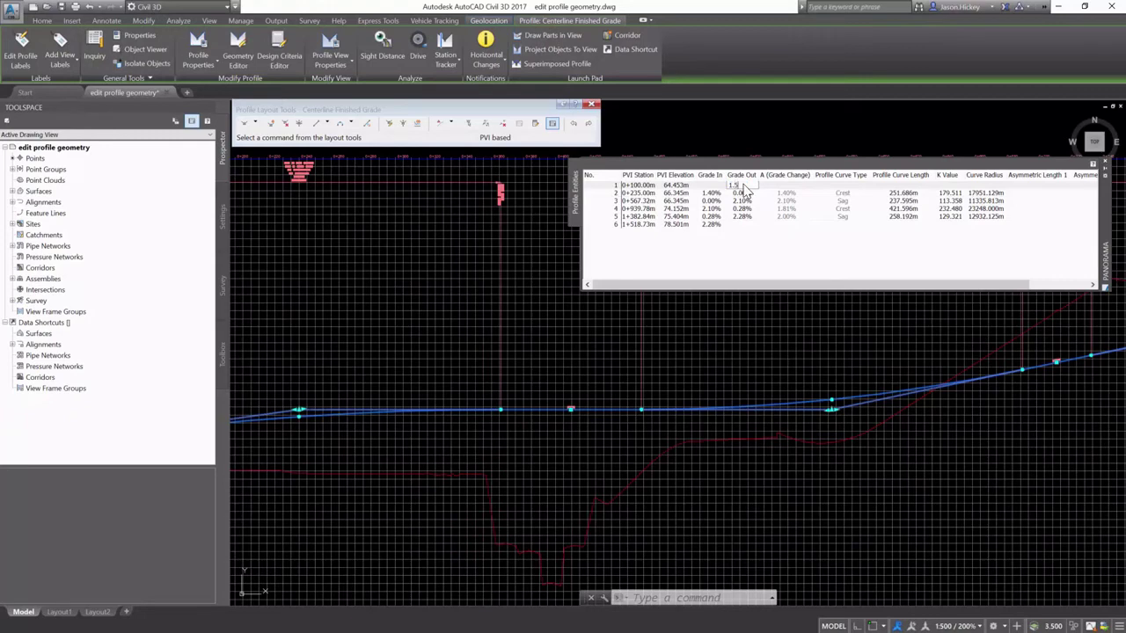
text(1.5)
key(Return)
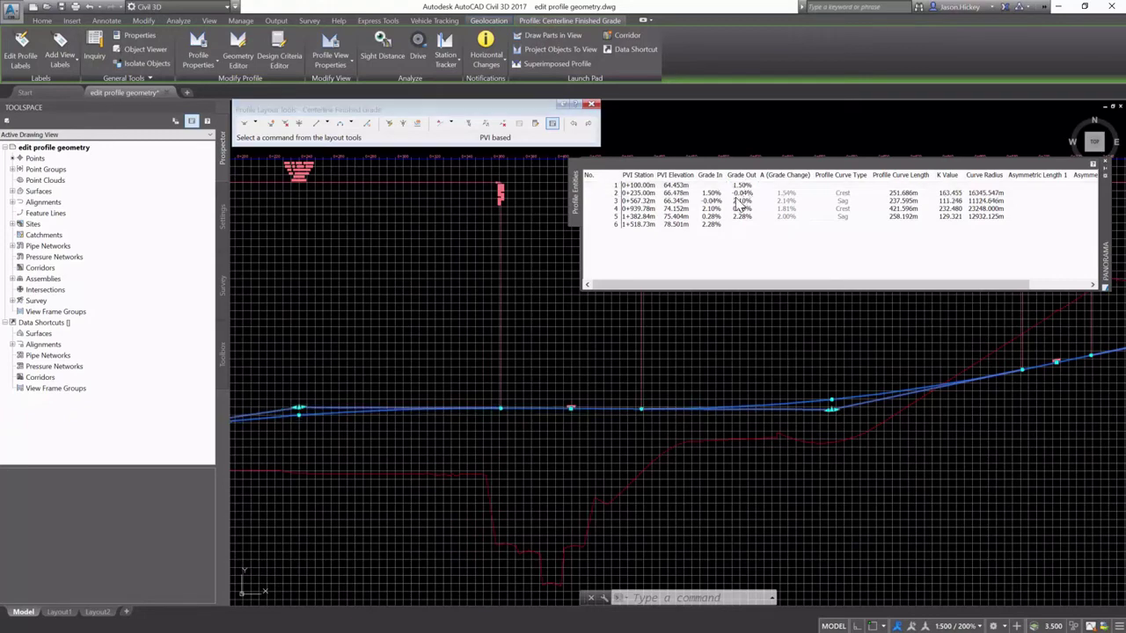
double_click(740, 192)
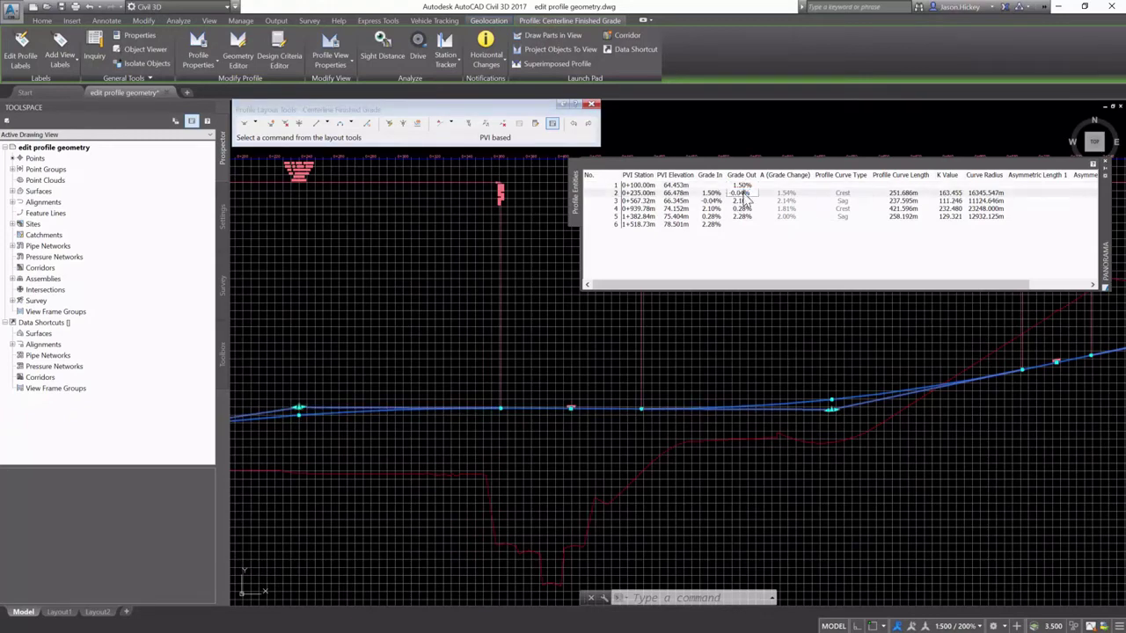
text(0)
key(Return)
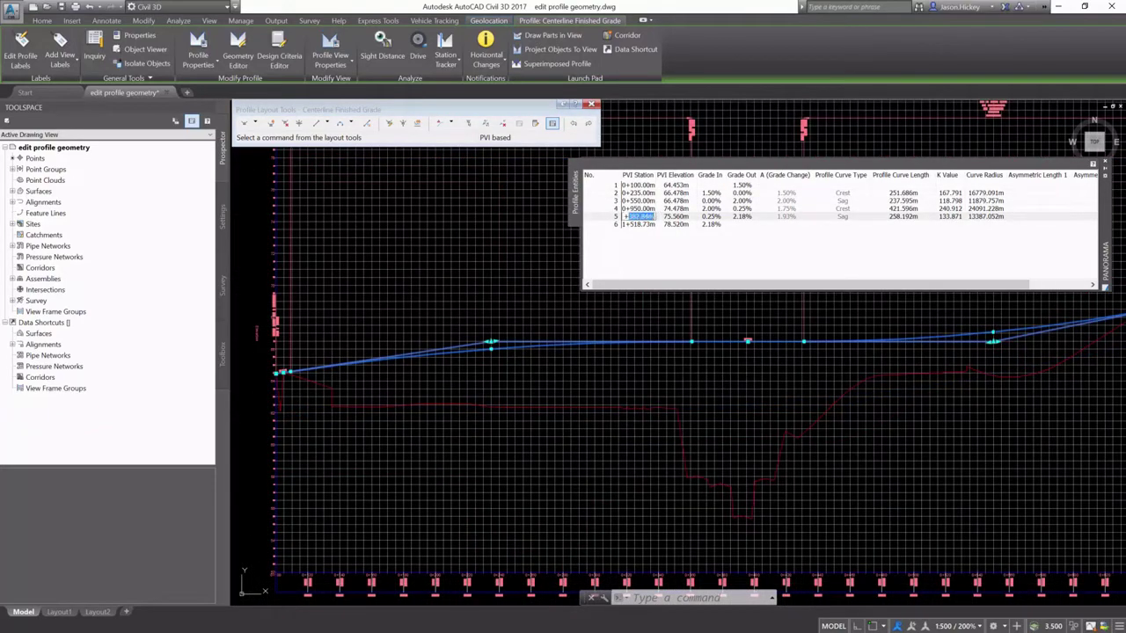
Step: Re-station the fifth PVI, dismiss the Could Not Solve warning, and settle it at 1+375.00m
text(+400)
key(Return)
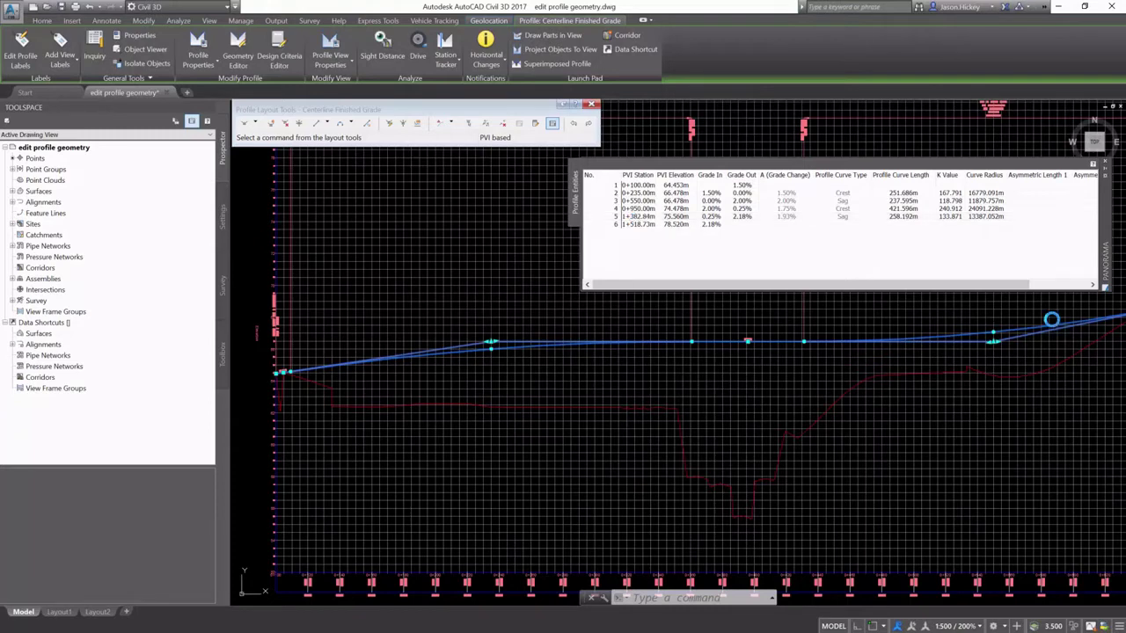
click(600, 349)
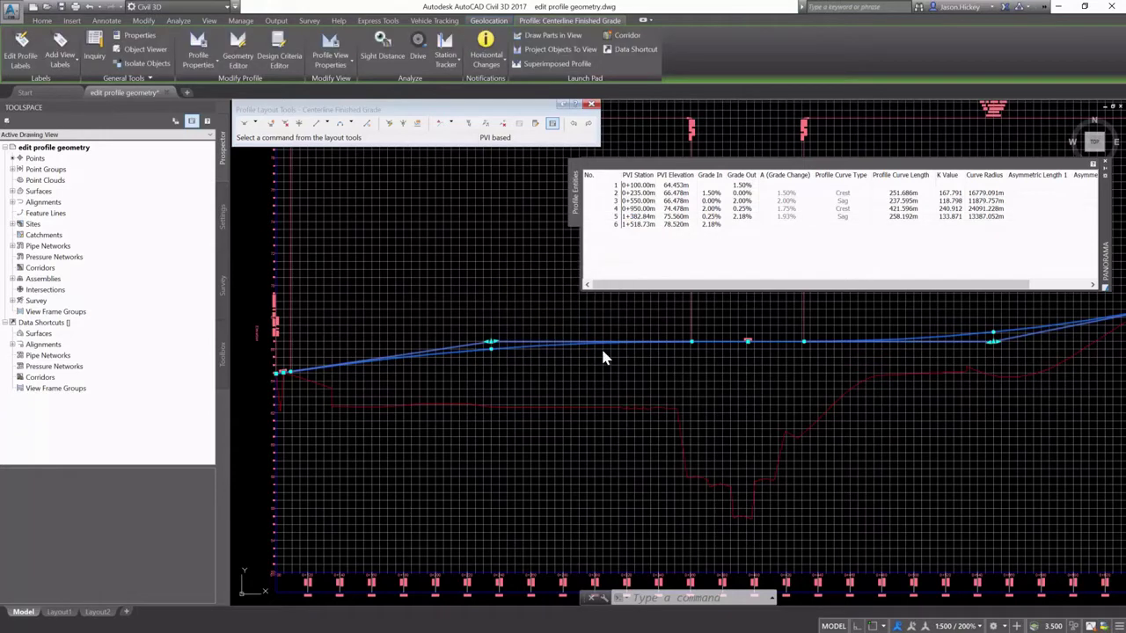
double_click(639, 216)
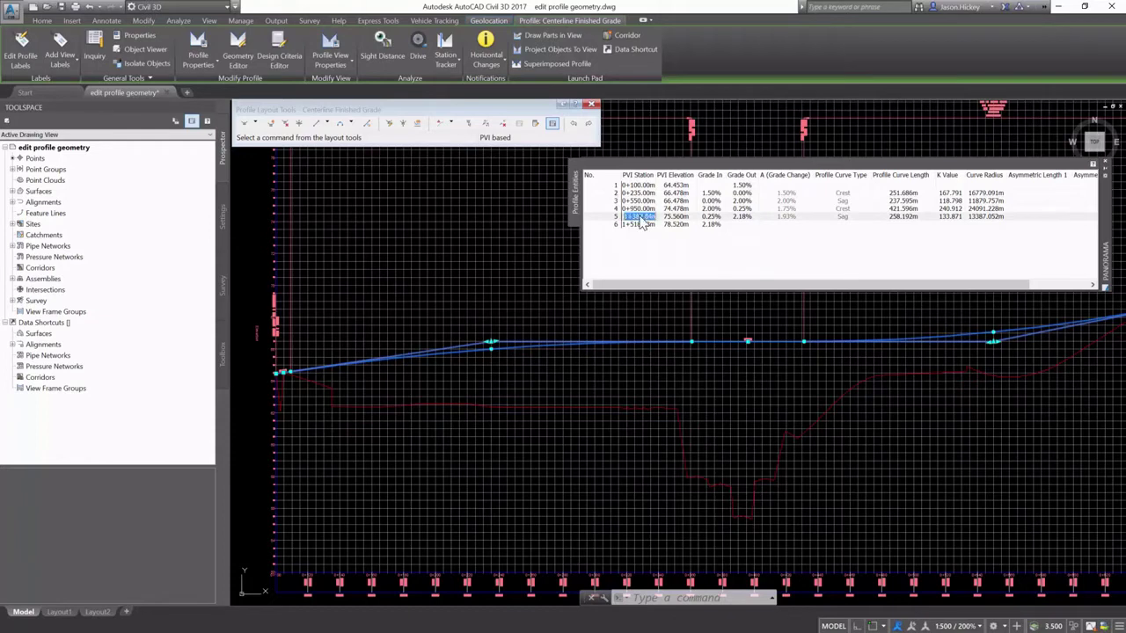
click(639, 217)
text(75)
key(Return)
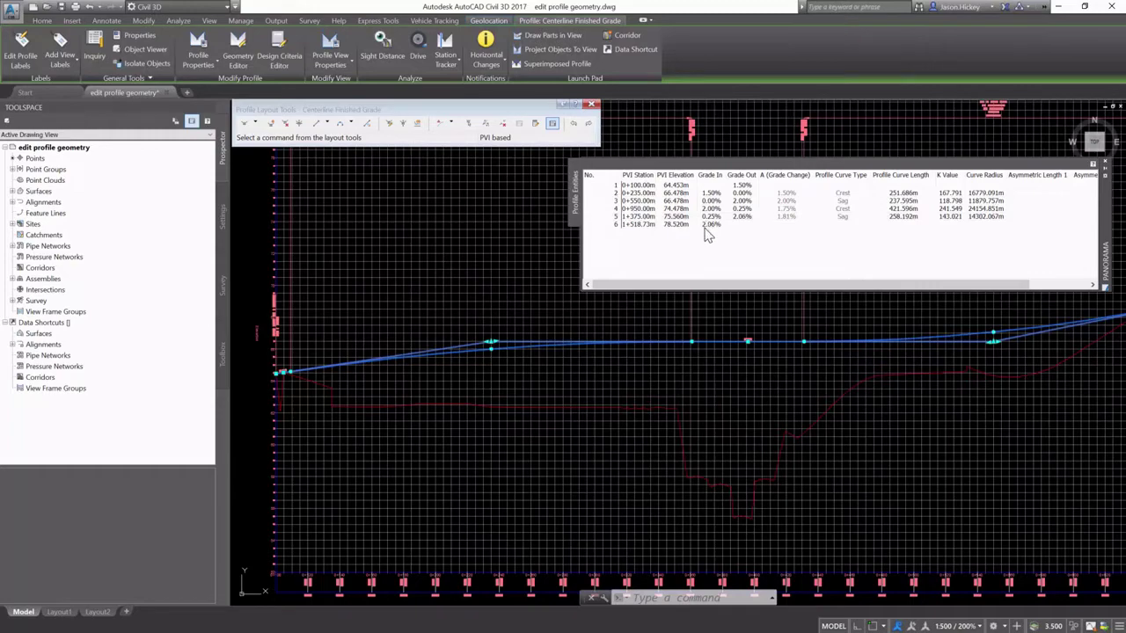
Step: Zoom and pan the profile view to enlarge the PVIs and vertical curves near the profile's end
scroll(587, 396, down, 4)
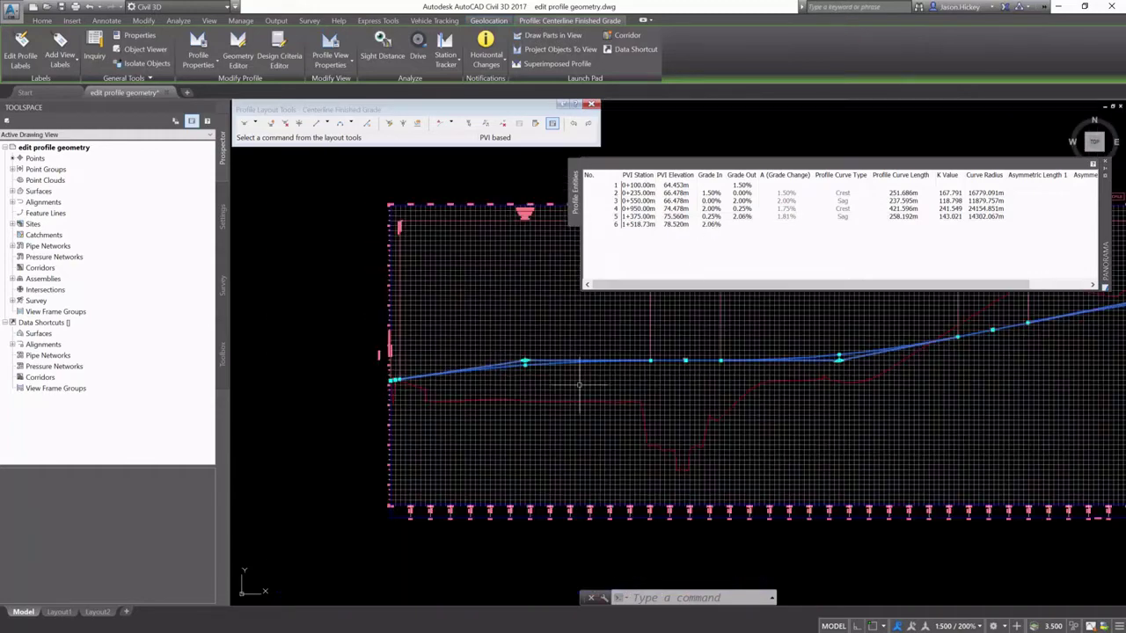
scroll(1042, 317, up, 5)
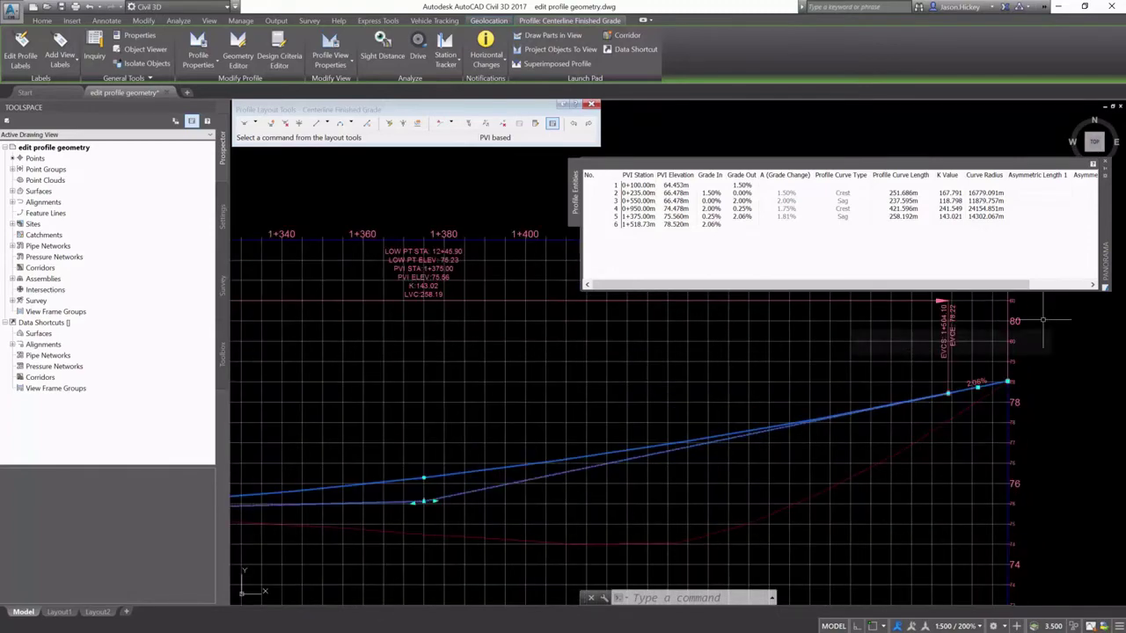
scroll(1042, 321, down, 3)
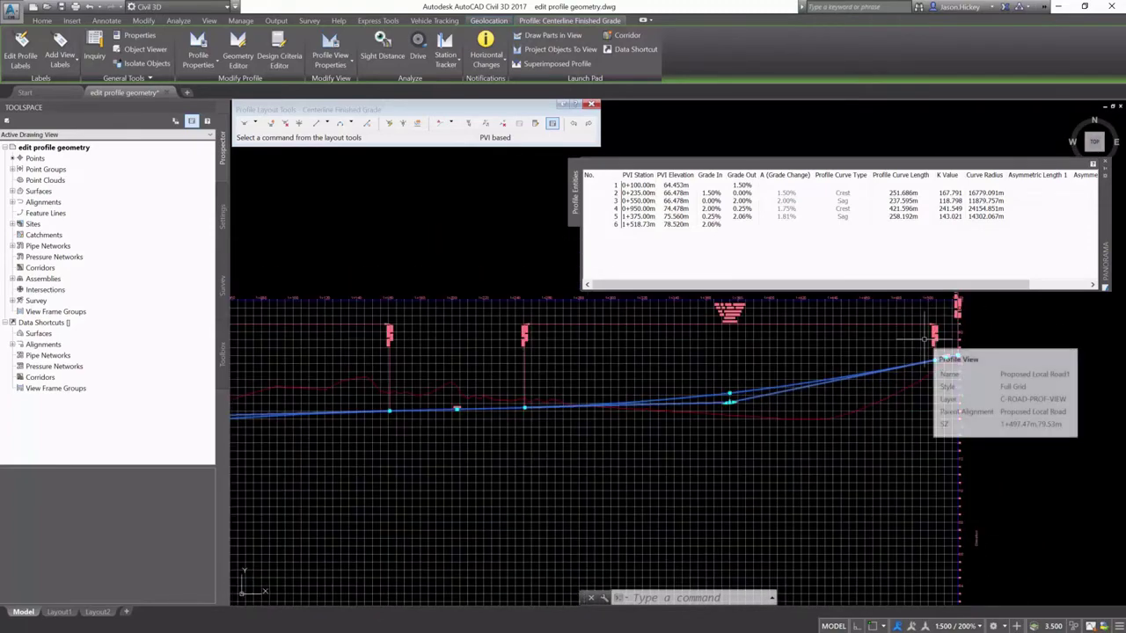
scroll(677, 343, down, 3)
shift+middle_drag(739, 396, 739, 347)
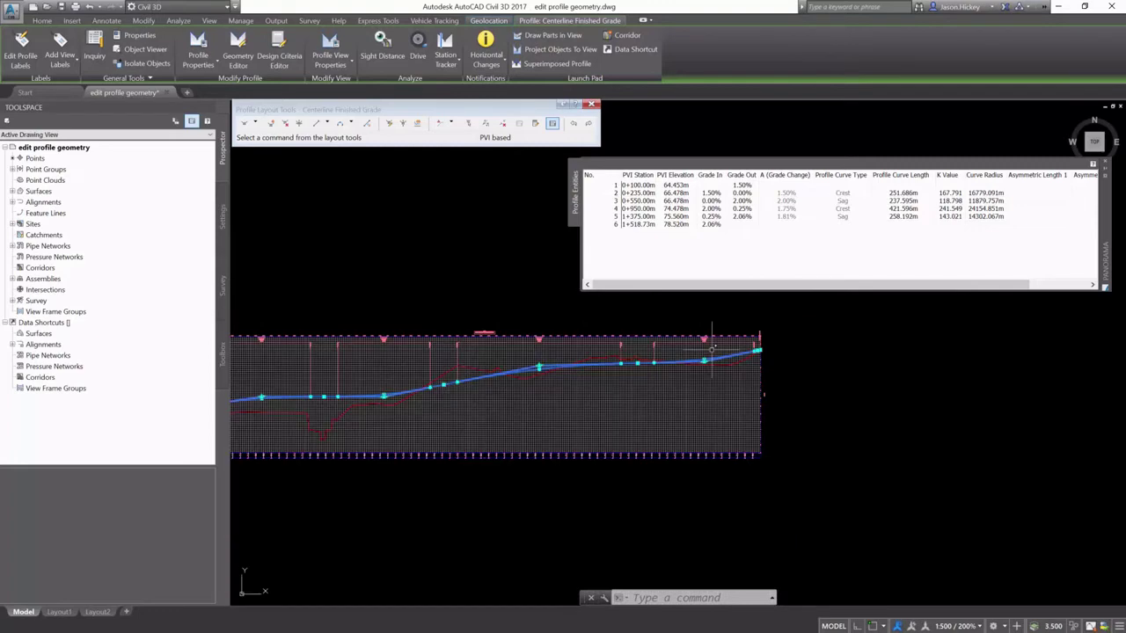
scroll(739, 347, down, 2)
scroll(596, 381, up, 2)
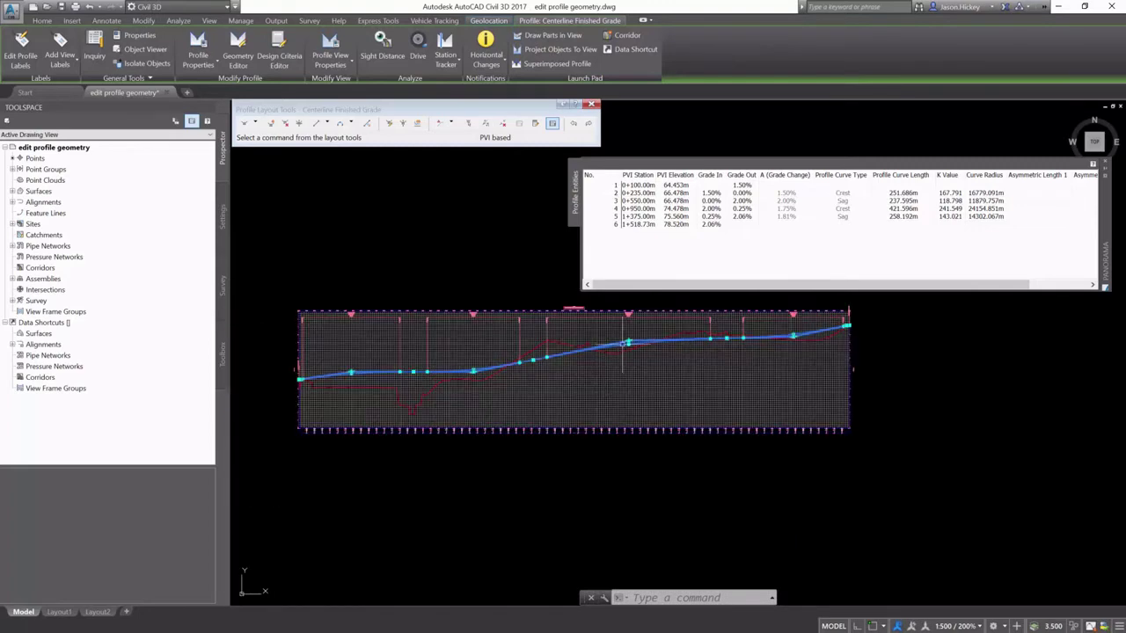
scroll(622, 345, up, 2)
scroll(523, 363, up, 2)
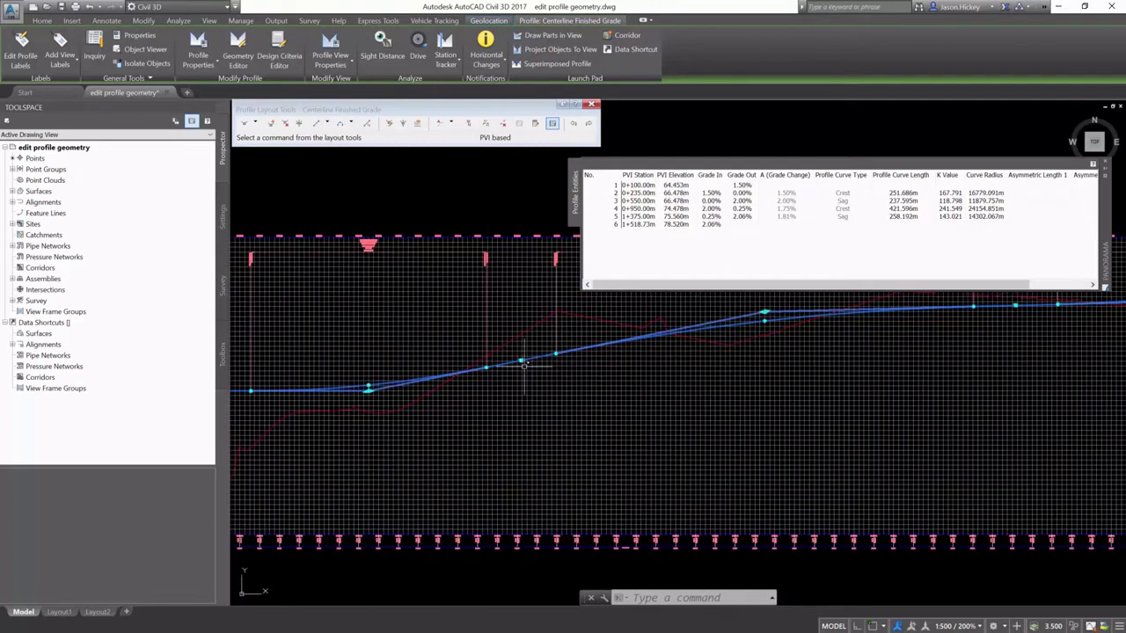
scroll(522, 363, down, 2)
scroll(351, 375, up, 2)
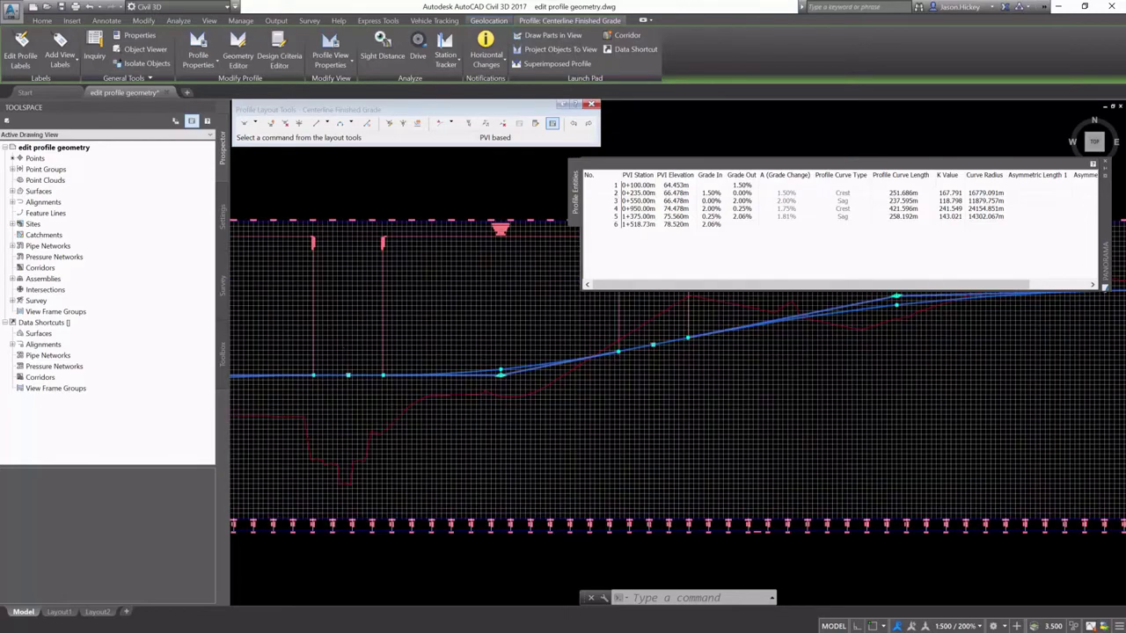
scroll(356, 372, down, 2)
scroll(357, 372, up, 2)
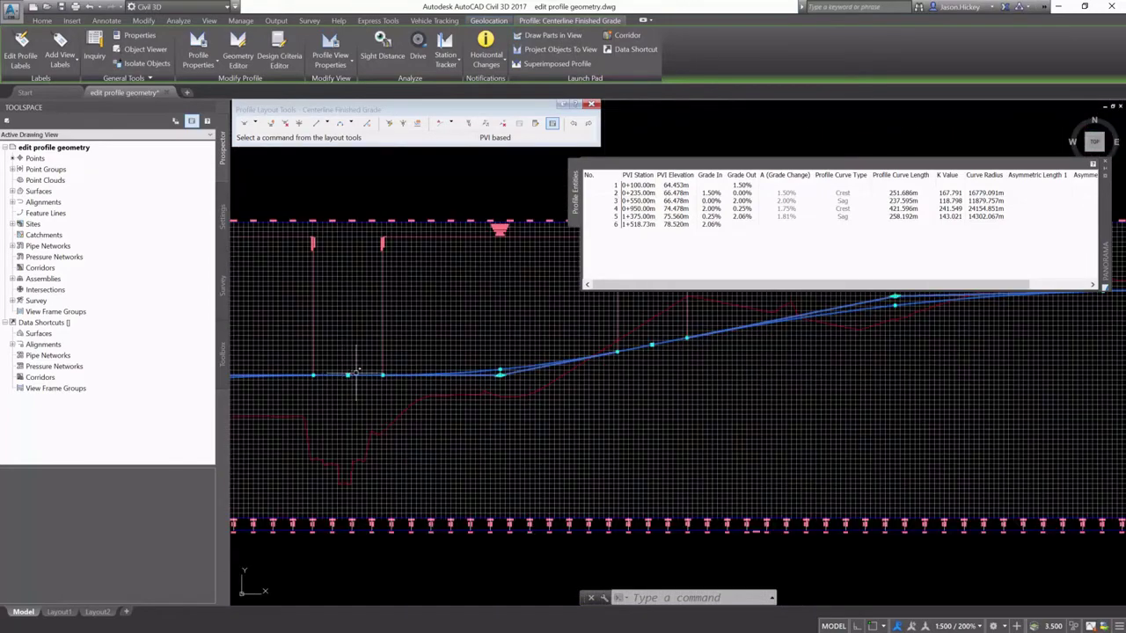
scroll(356, 372, down, 2)
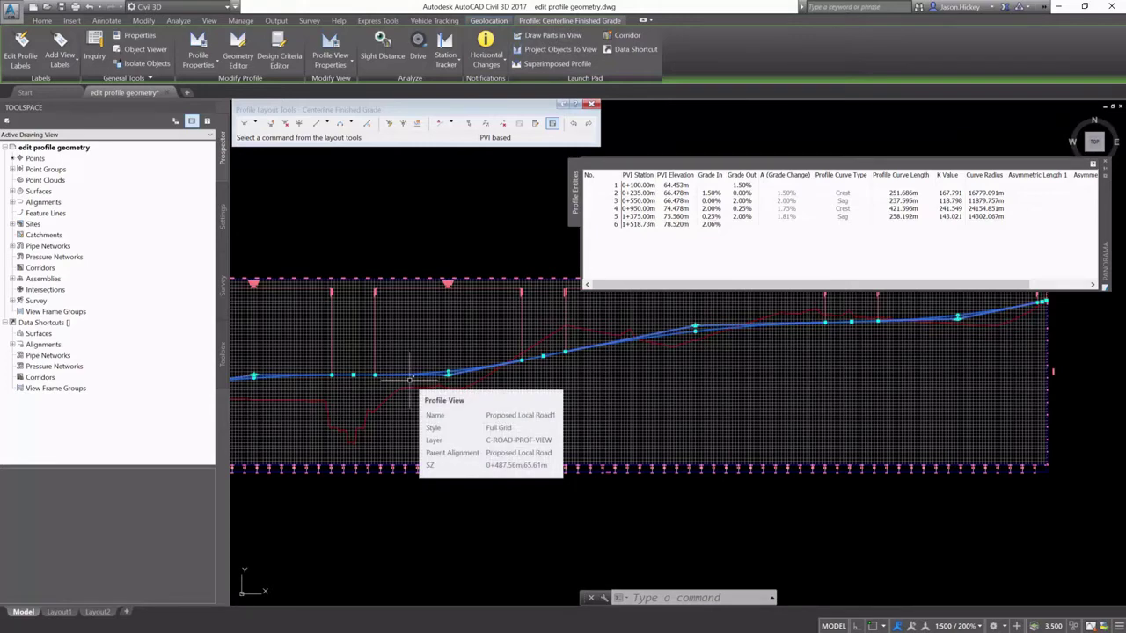
scroll(583, 392, down, 2)
scroll(753, 330, up, 4)
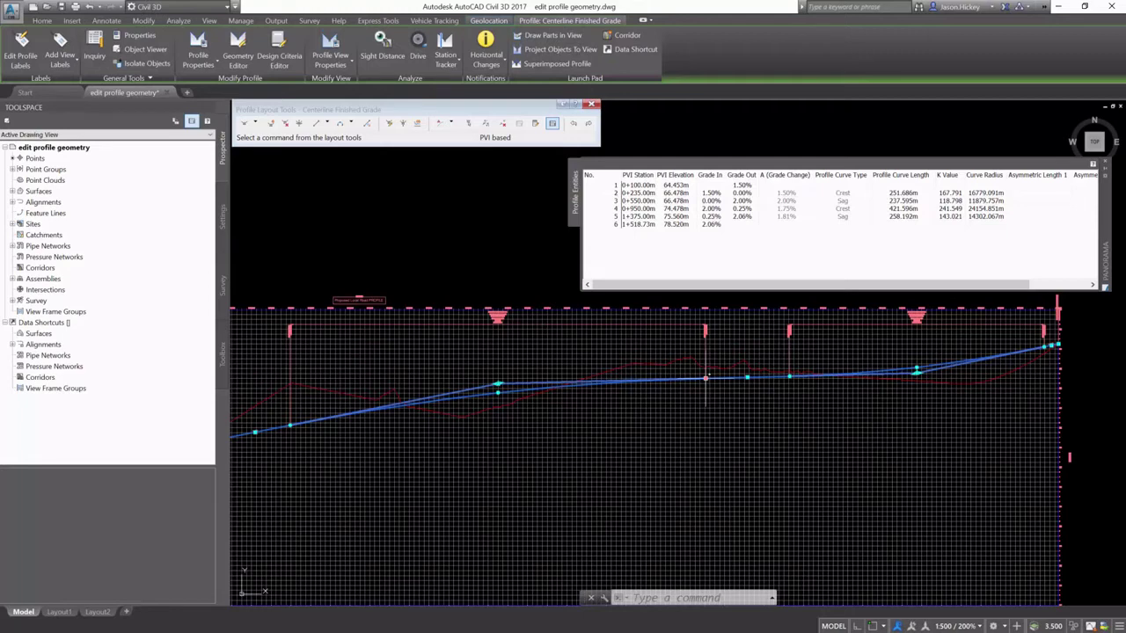
Step: Stretch the crest curve grip at PVI 0+950.00m to shorten the curve to 178.200m
click(705, 378)
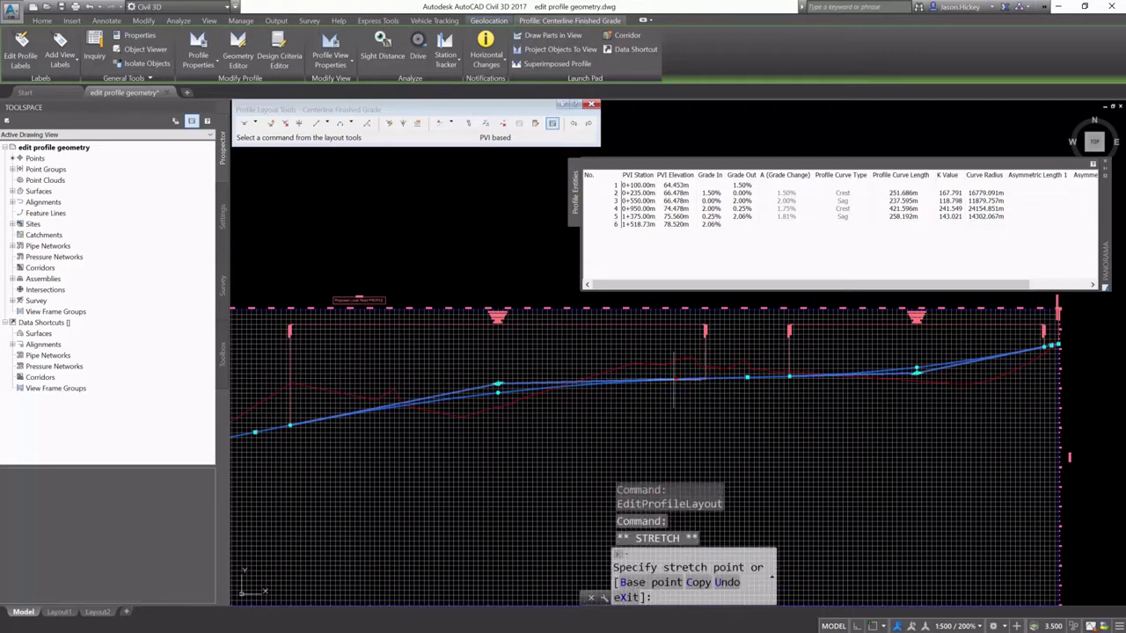
click(584, 384)
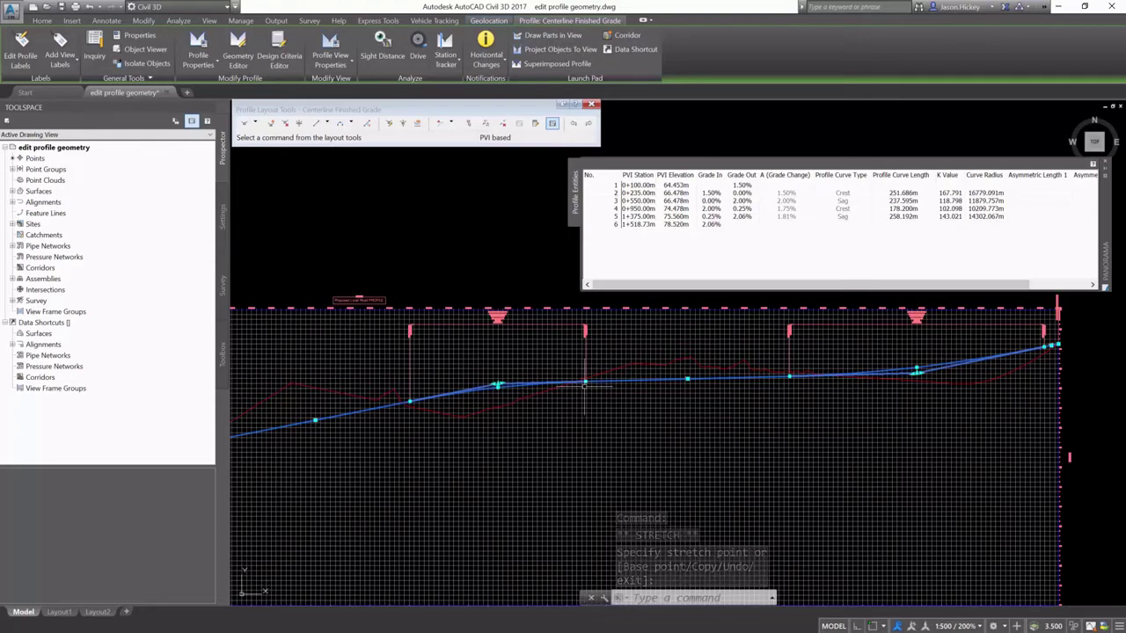
scroll(688, 377, up, 6)
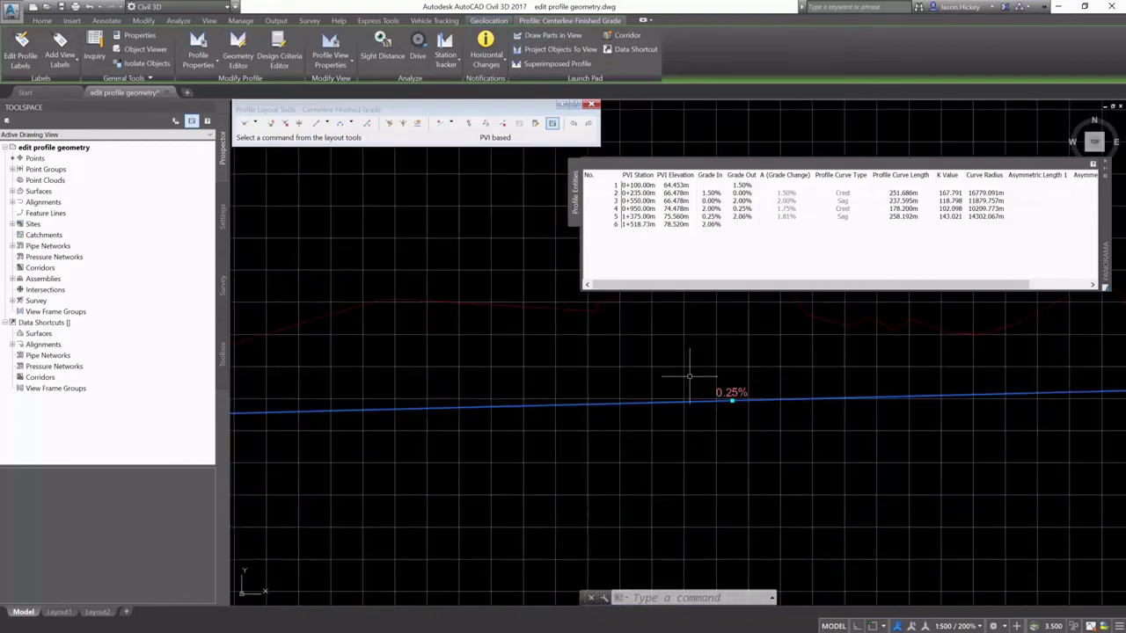
scroll(688, 377, down, 4)
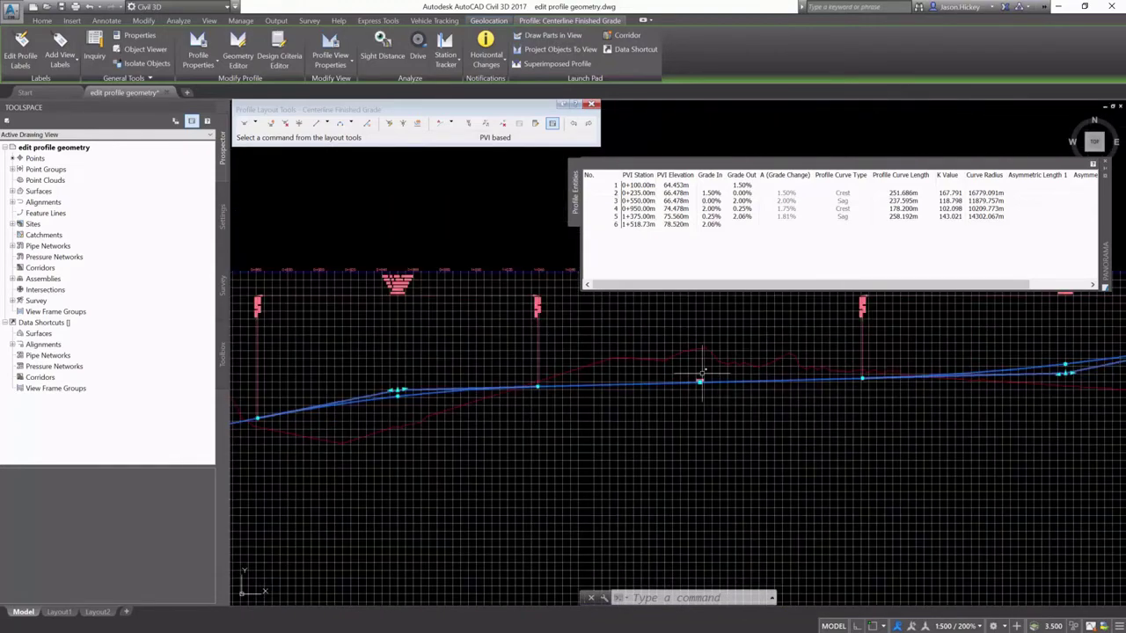
click(284, 124)
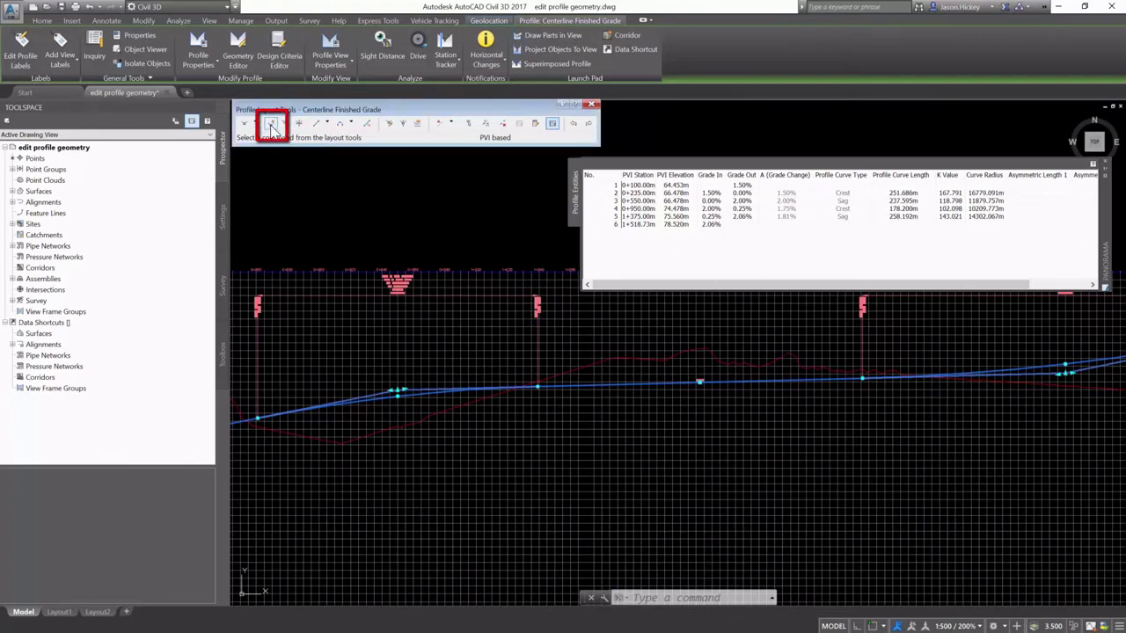
Step: Insert a new PVI on the profile at station 1+142.63m, elevation 76.117m
click(271, 124)
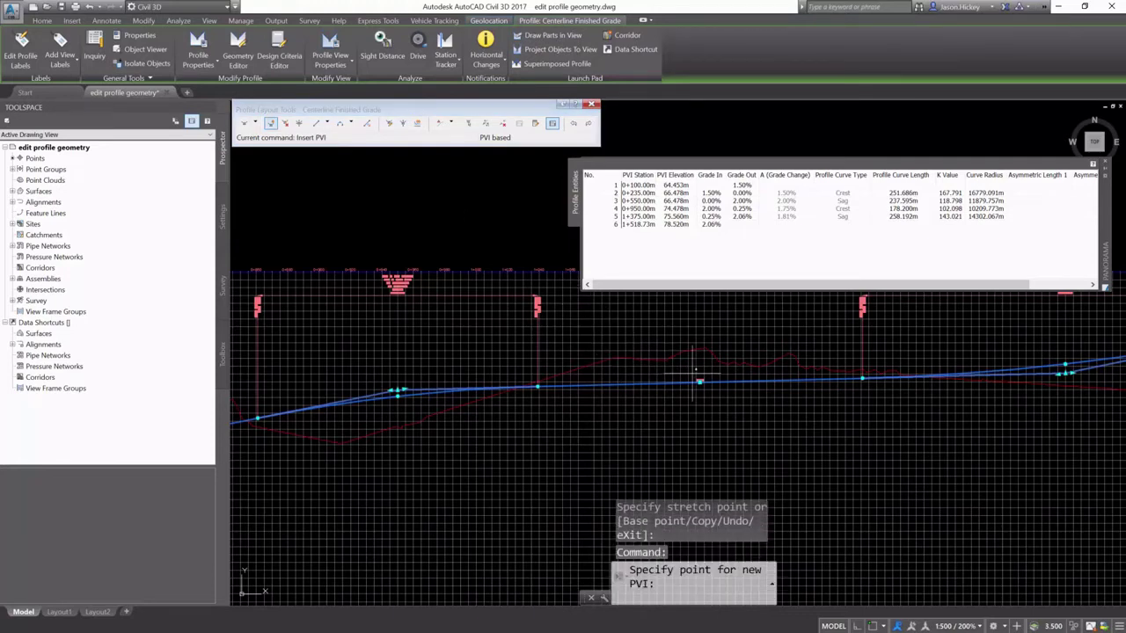
scroll(696, 372, up, 5)
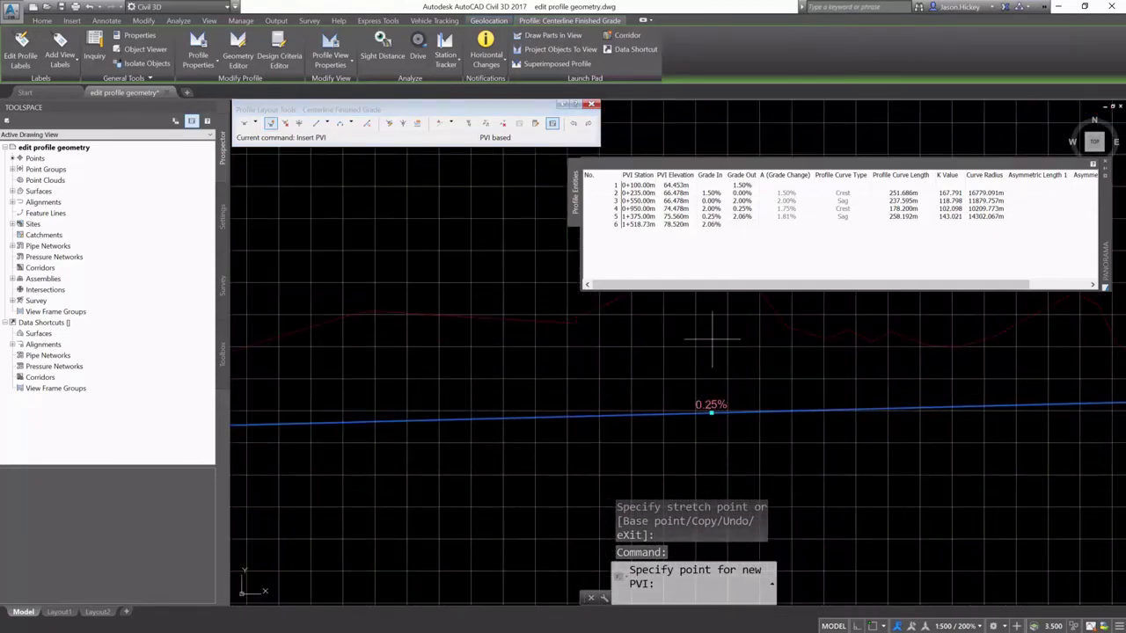
click(713, 339)
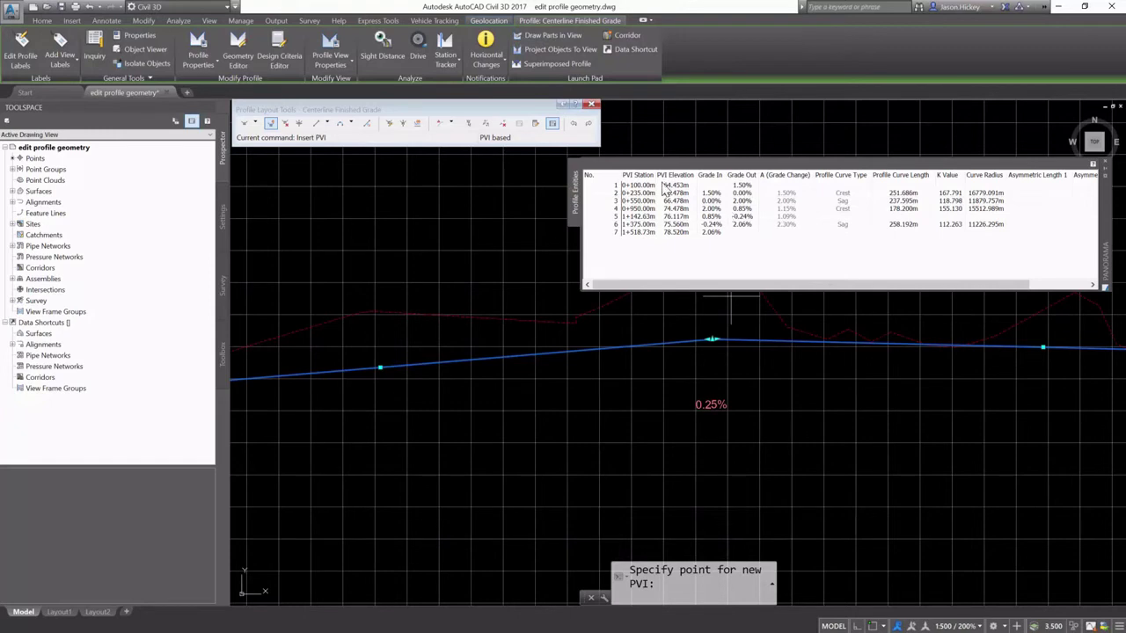
click(350, 123)
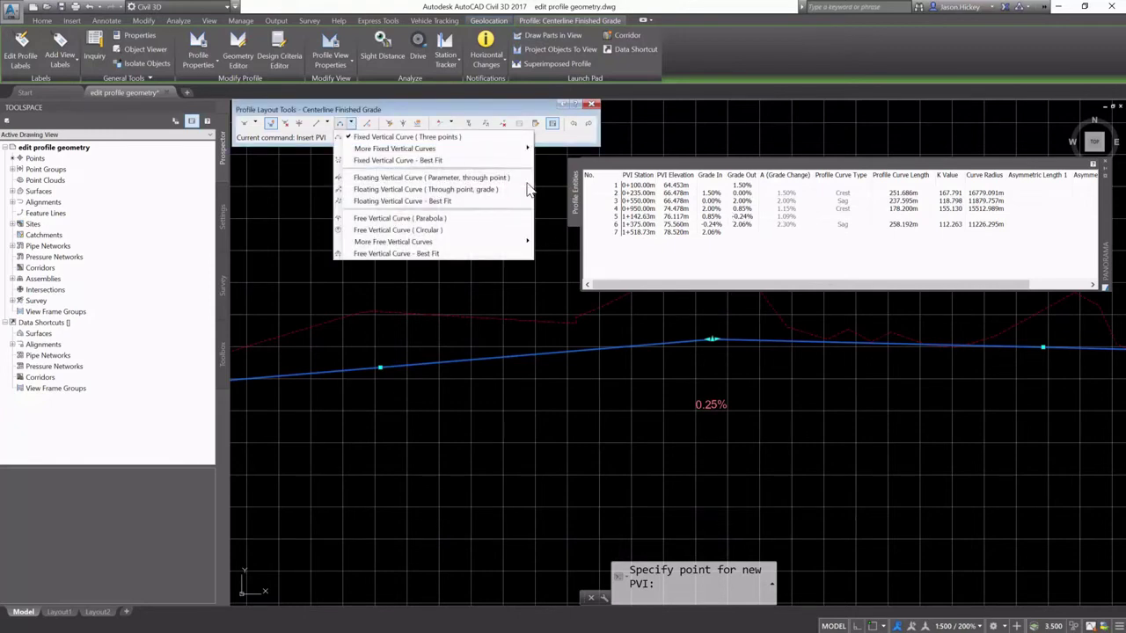
Step: Fit a free parabola between the 0.85% and -0.24% tangents with K 125, giving a 136.410m curve
click(375, 219)
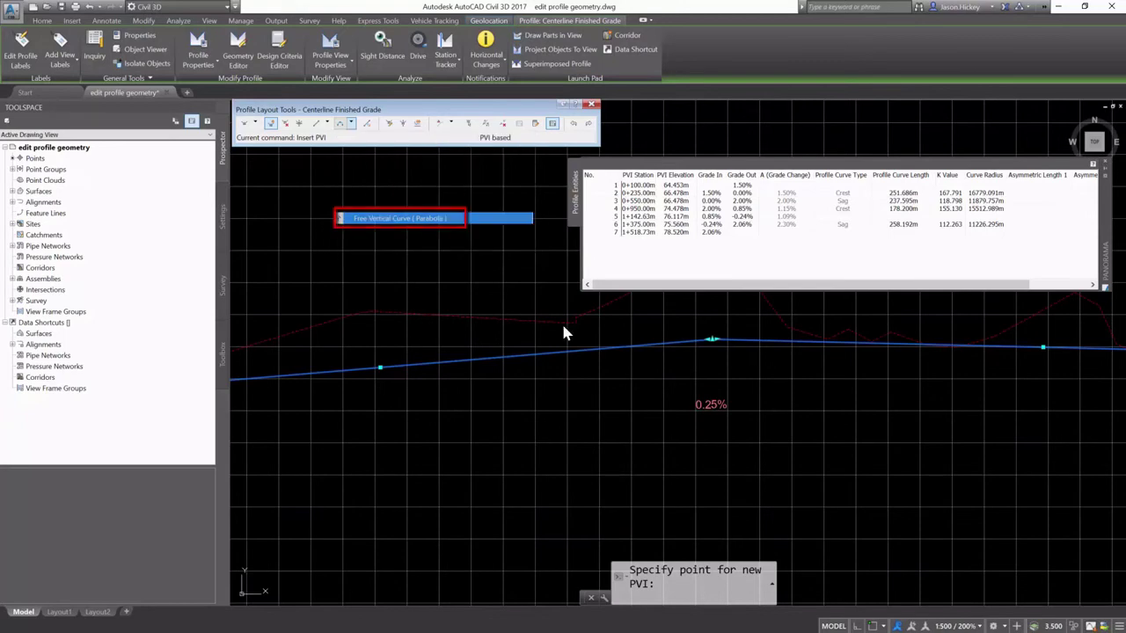
middle_drag(628, 349, 599, 345)
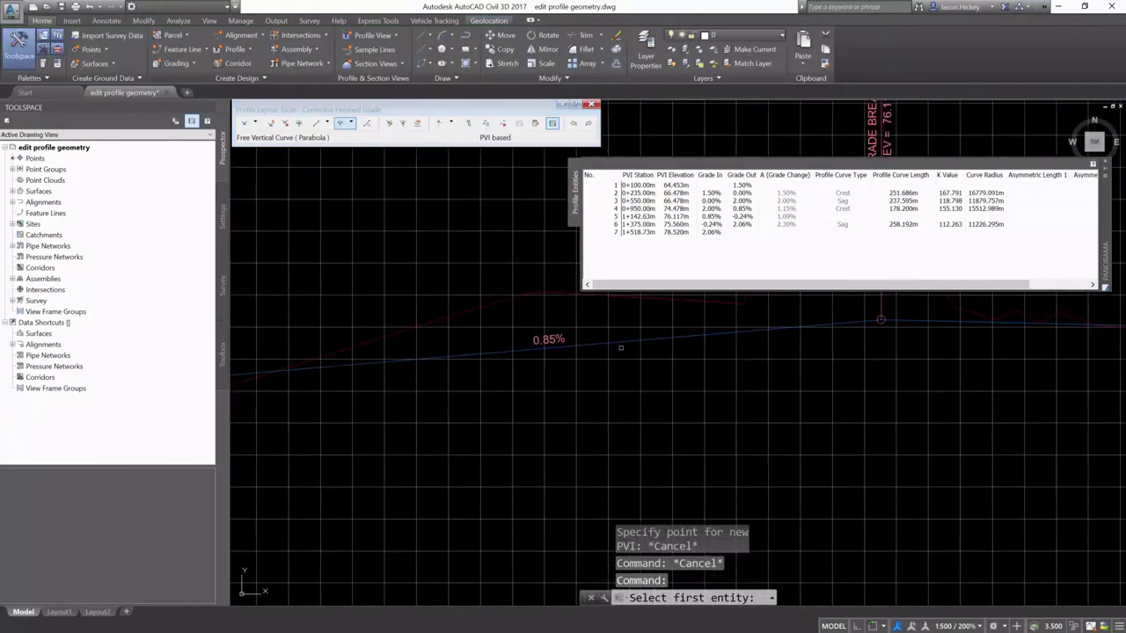
click(567, 342)
scroll(861, 335, up, 4)
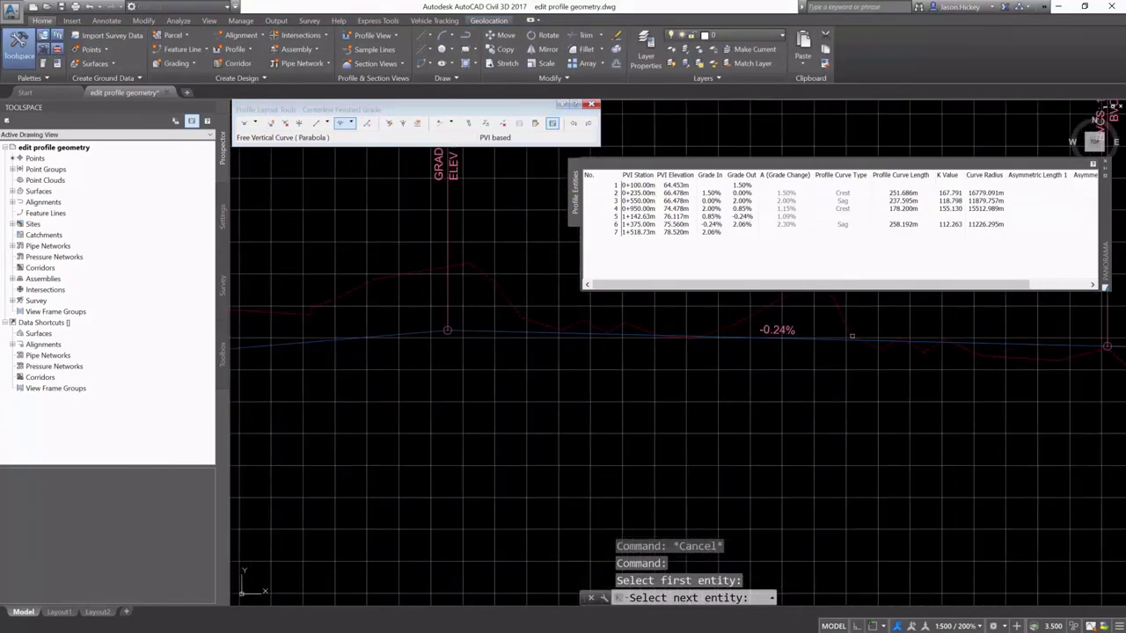
click(834, 338)
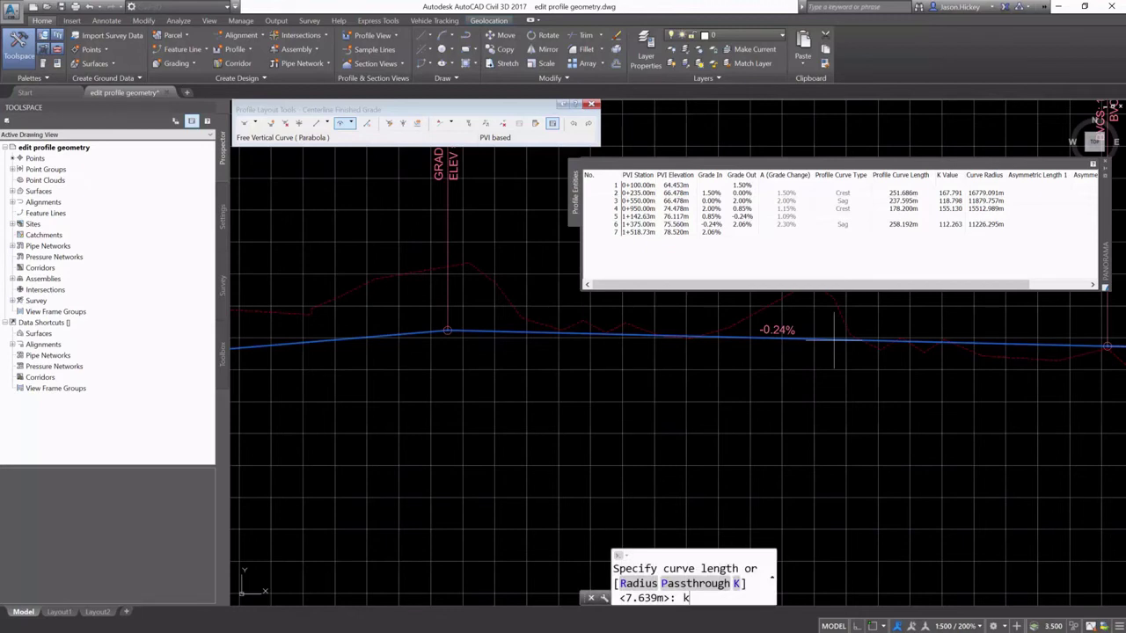
text(k)
key(Return)
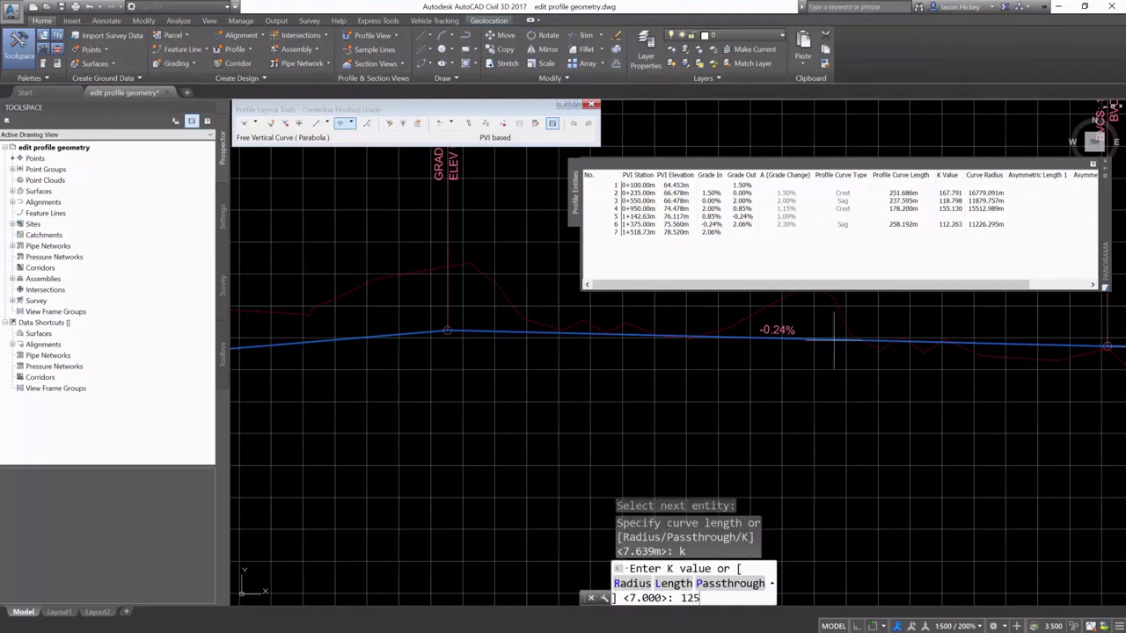
key(Return)
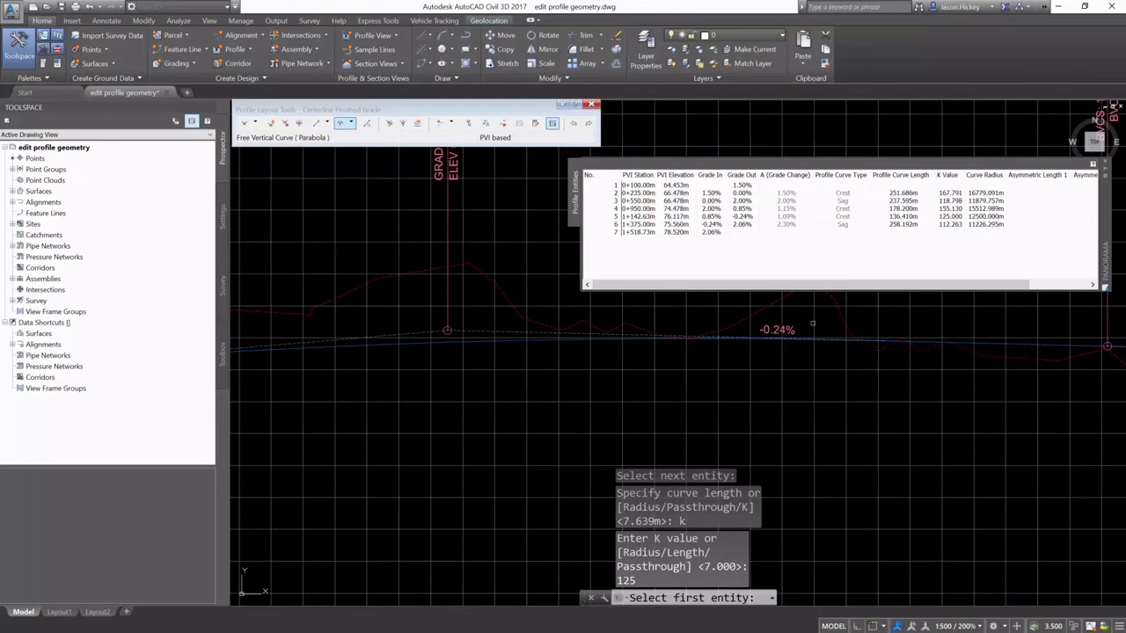
key(Return)
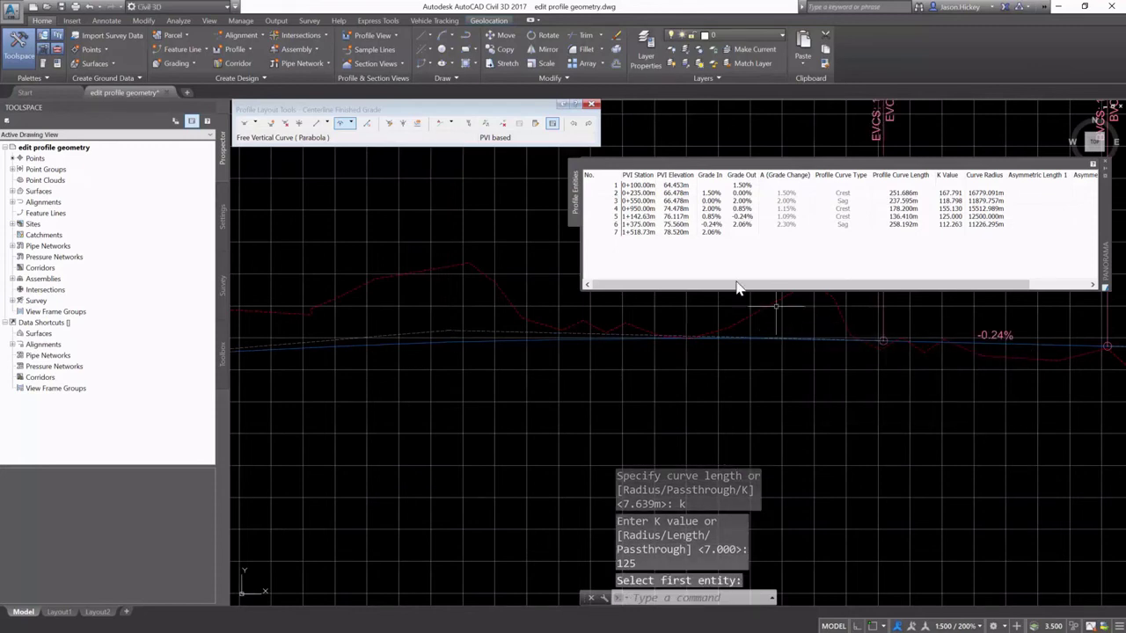
Step: Set PVI 4's grade out to 1.00% and PVI 5's station to 1+150.00m, lengthening its curve to 187.500m
click(739, 208)
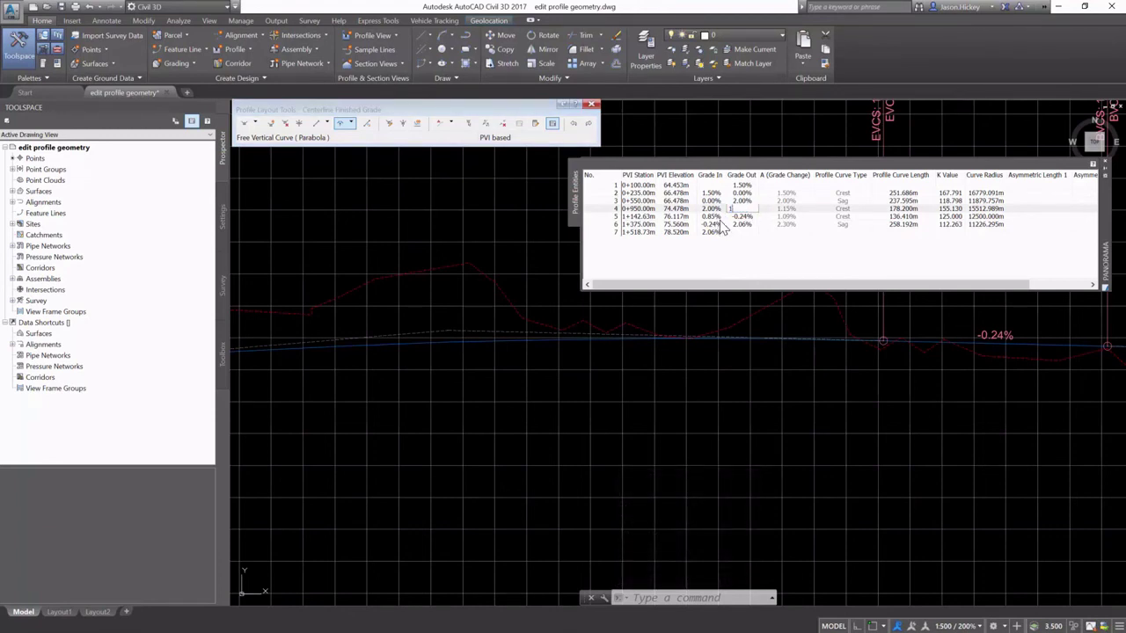
text(1)
key(Return)
click(647, 217)
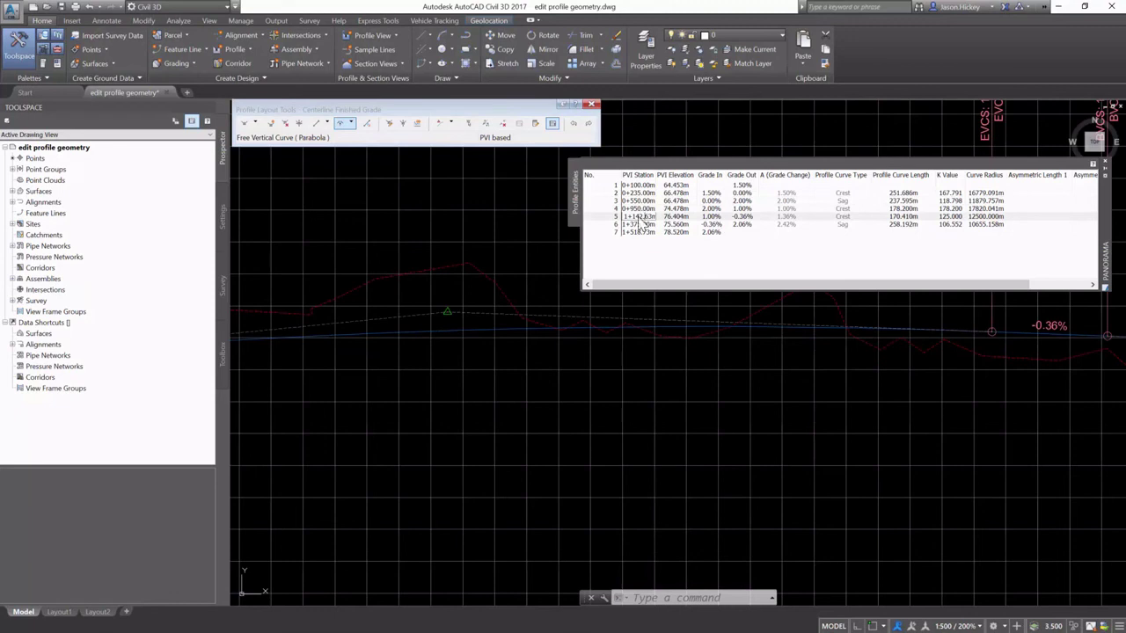
drag(634, 216, 659, 217)
text(50)
key(Return)
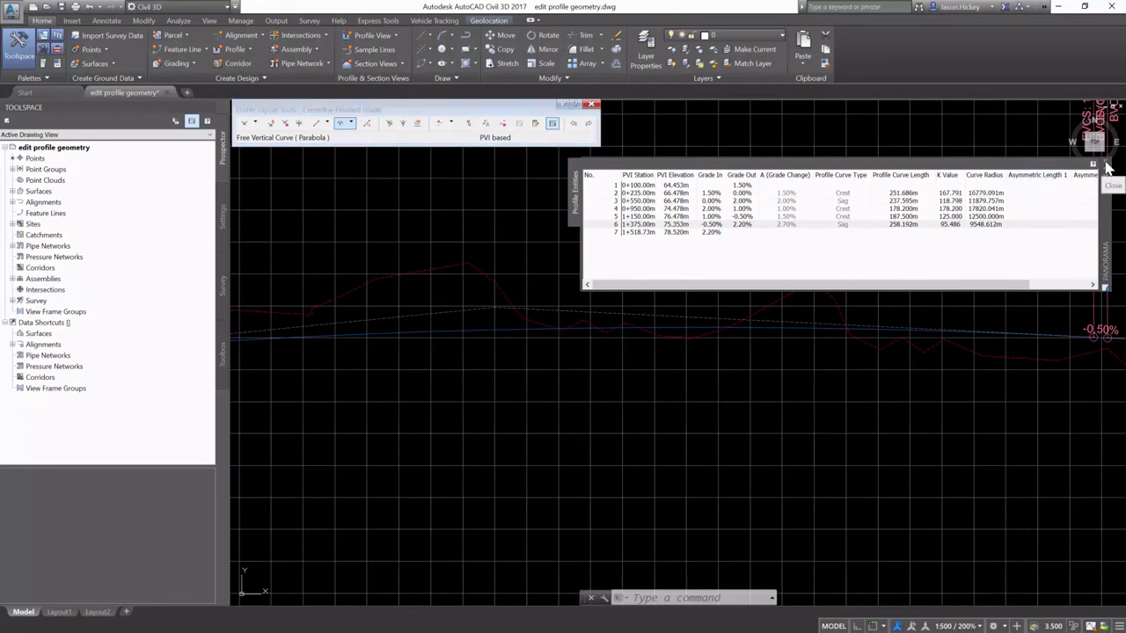
Step: Zoom out to the full seven-PVI finished grade profile and close the Panorama PVI table
scroll(613, 476, down, 3)
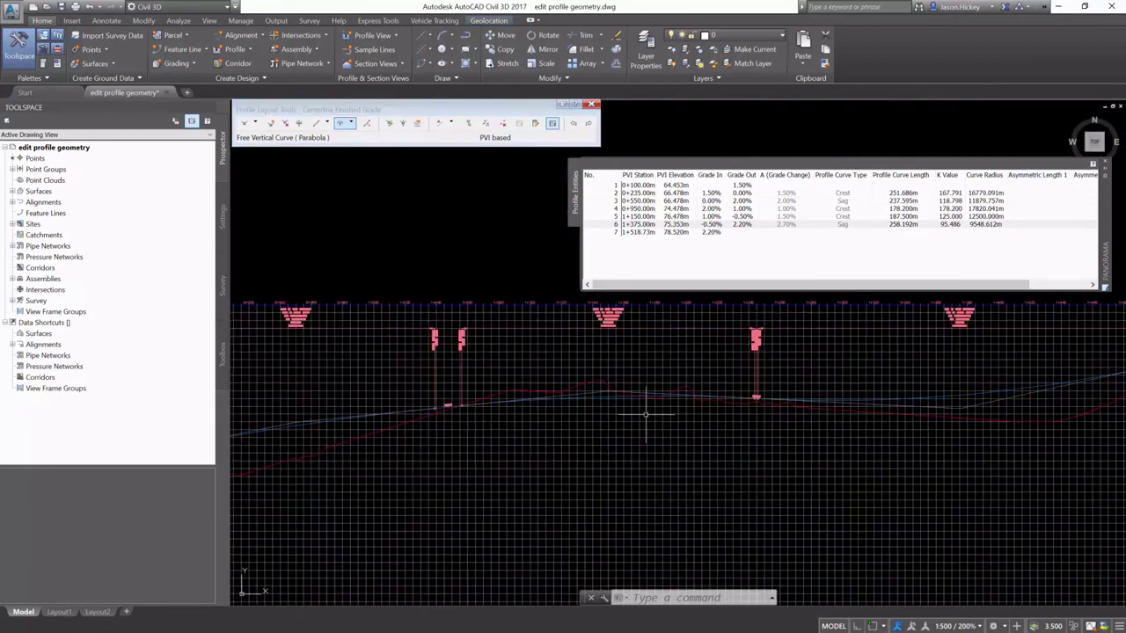
scroll(648, 405, down, 2)
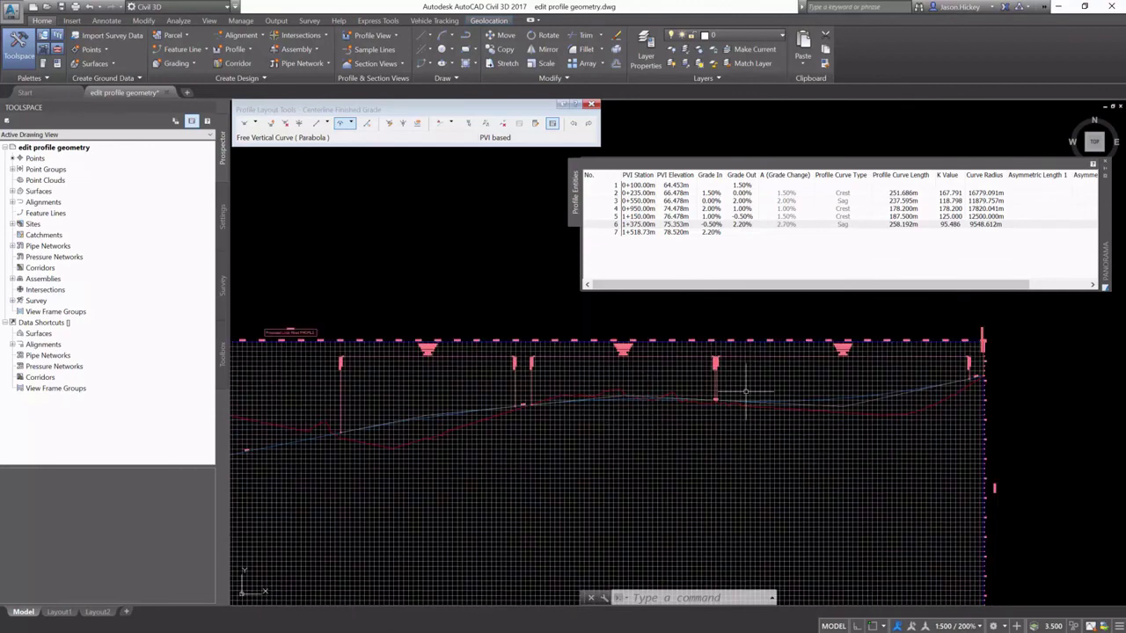
scroll(591, 545, down, 1)
scroll(683, 455, down, 2)
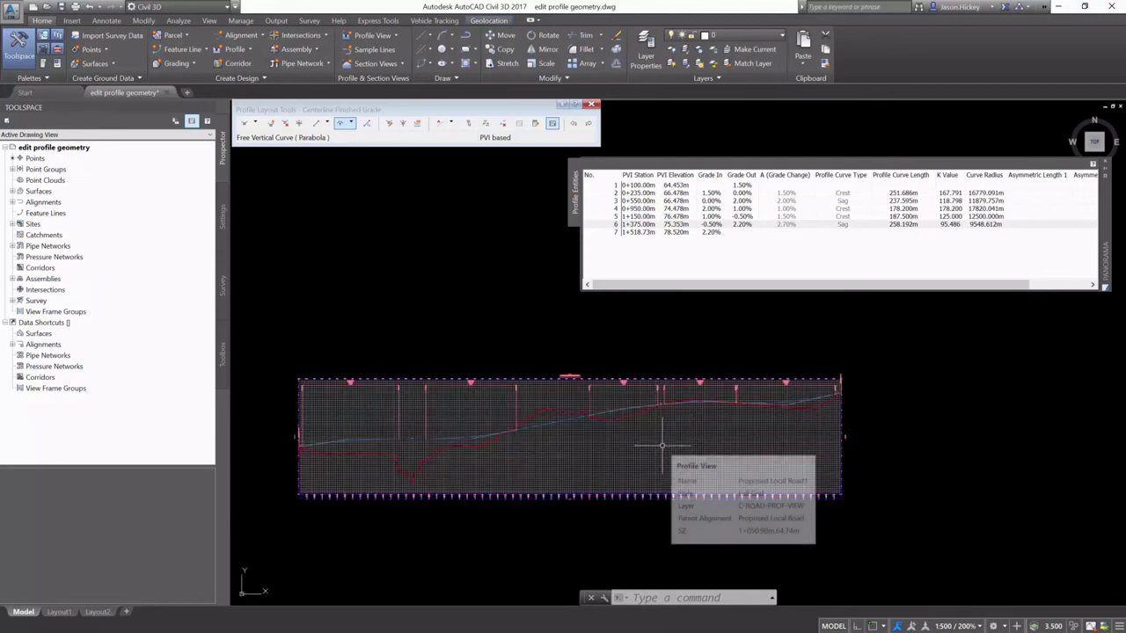
click(1105, 168)
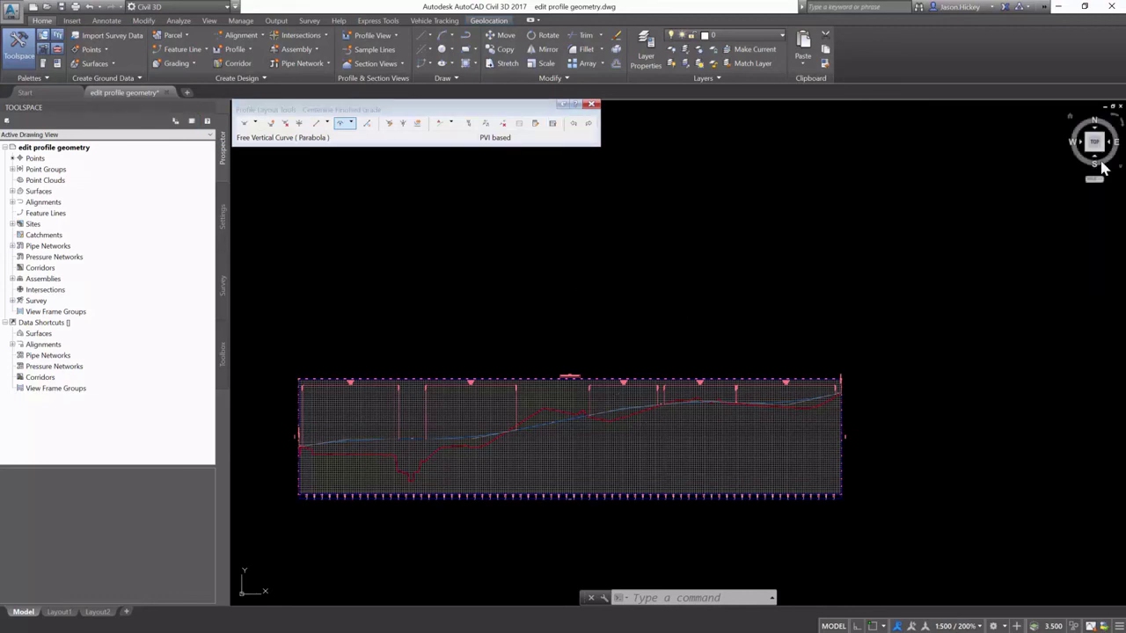